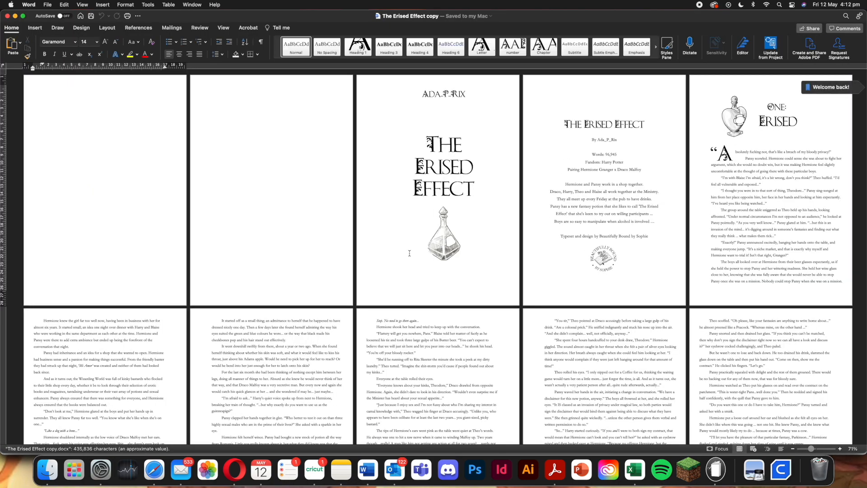
Look through the typeset book's pages and review its custom margin settings, including the gutter and multiple-page layout
scroll(359, 209, "down", 10)
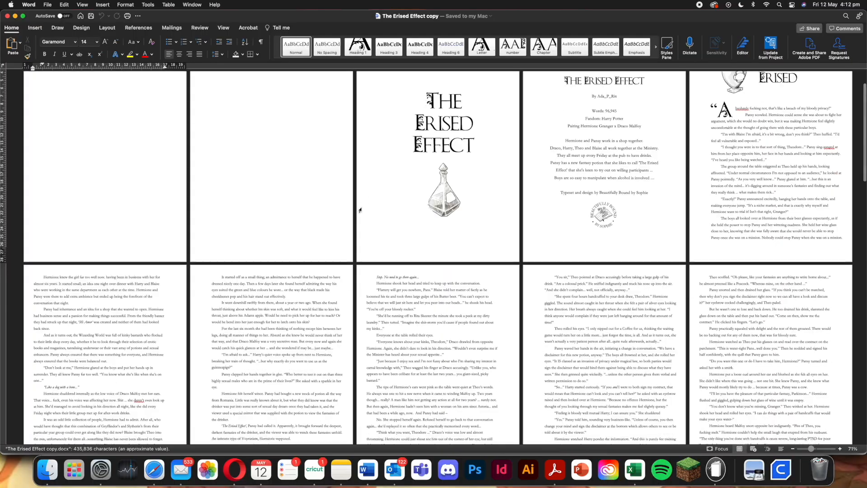
scroll(360, 210, "down", 20)
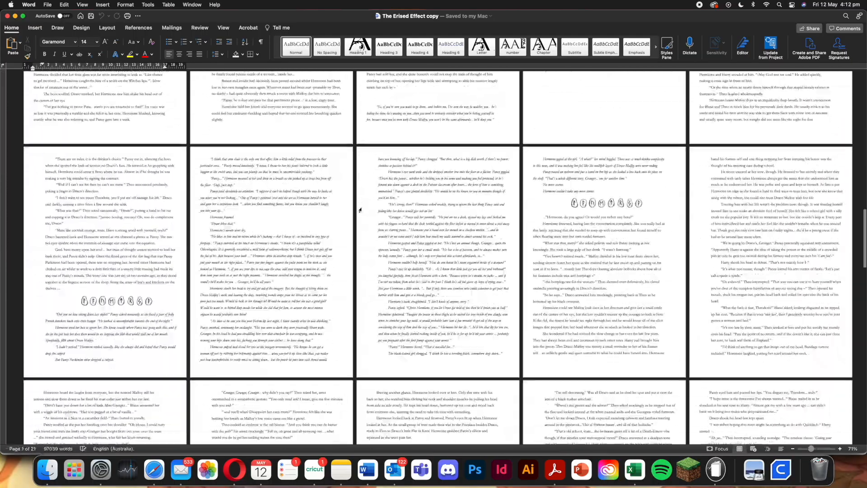
scroll(360, 209, "down", 20)
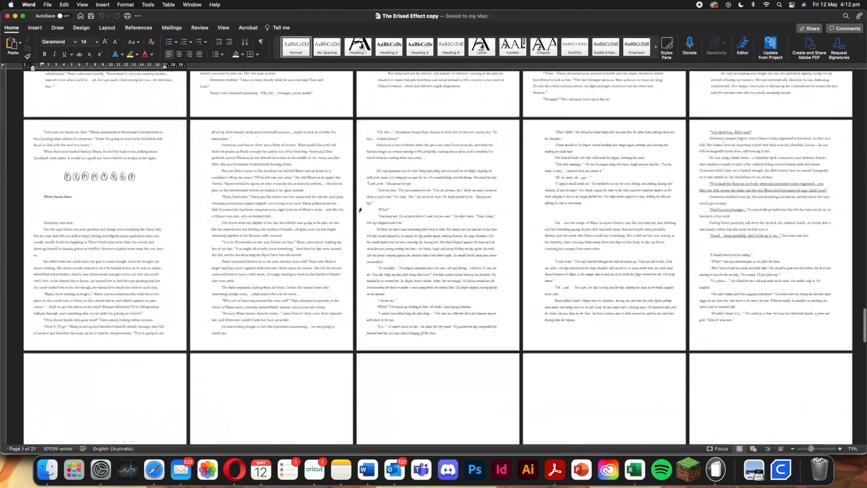
scroll(360, 210, "up", 20)
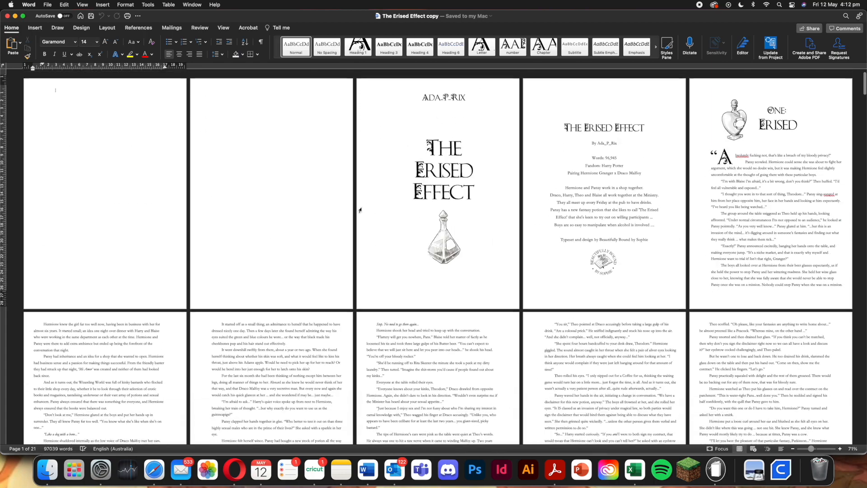
scroll(585, 311, "down", 2)
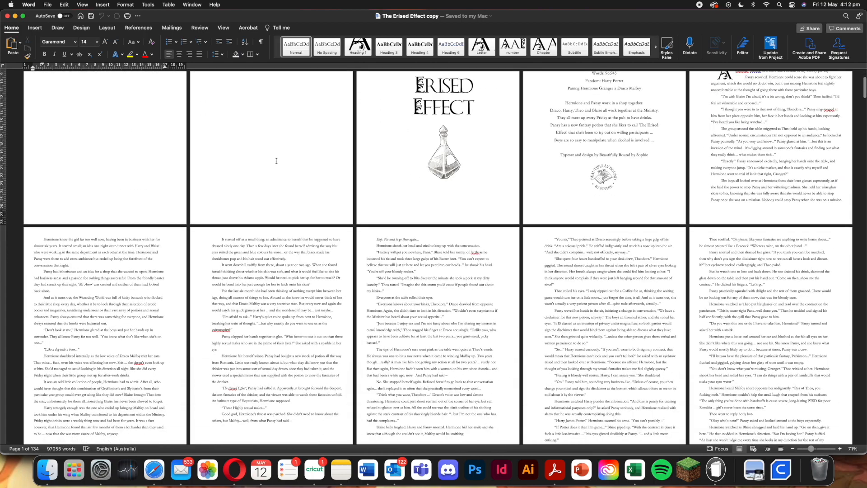
left_click(108, 28)
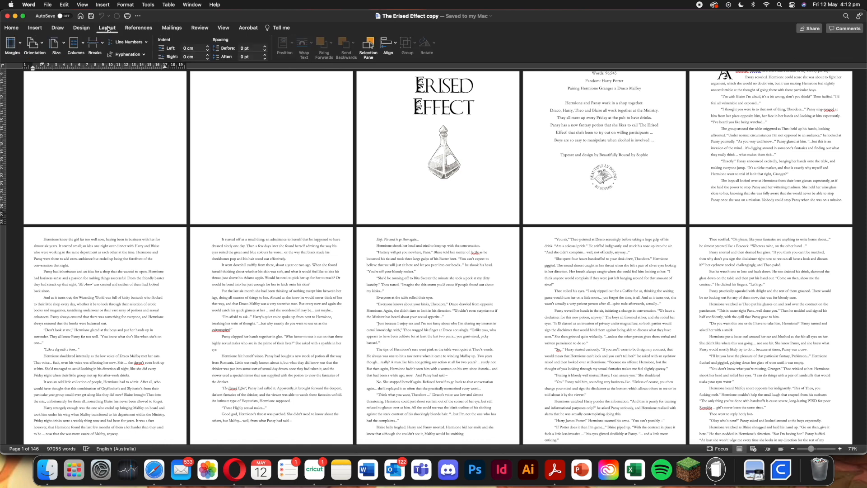
left_click(11, 44)
left_click(75, 205)
left_click(8, 44)
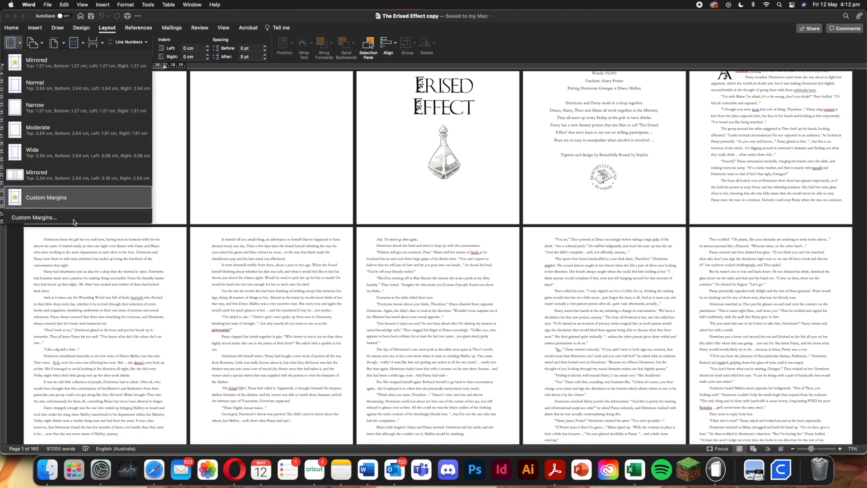
left_click(33, 218)
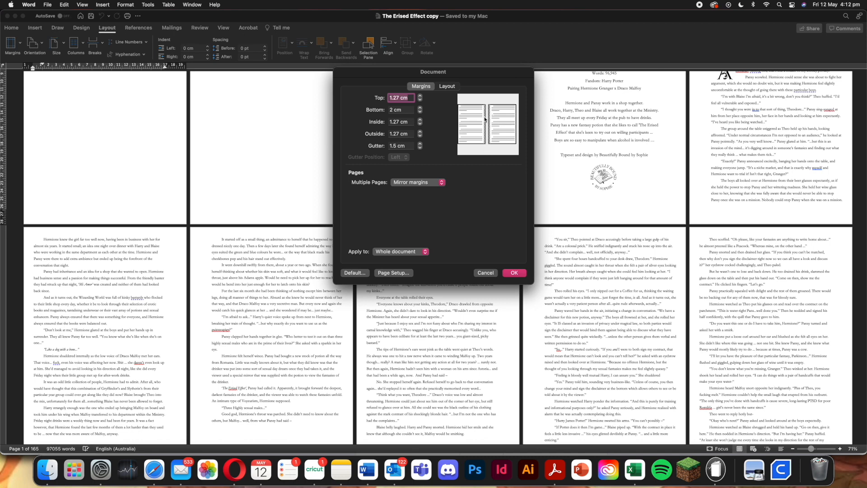
left_click(496, 274)
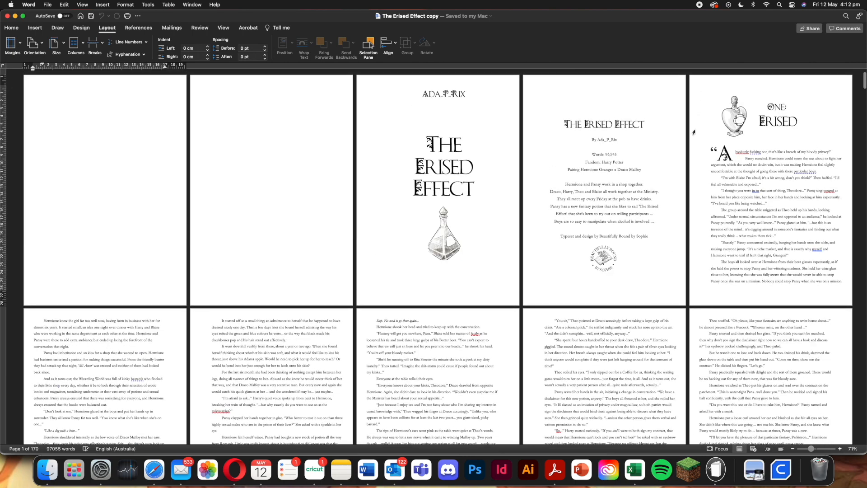
Export the document as a PDF, best for printing, named "2 The Erised Effect copy" in The Erised Effect folder
scroll(288, 375, "down", 3)
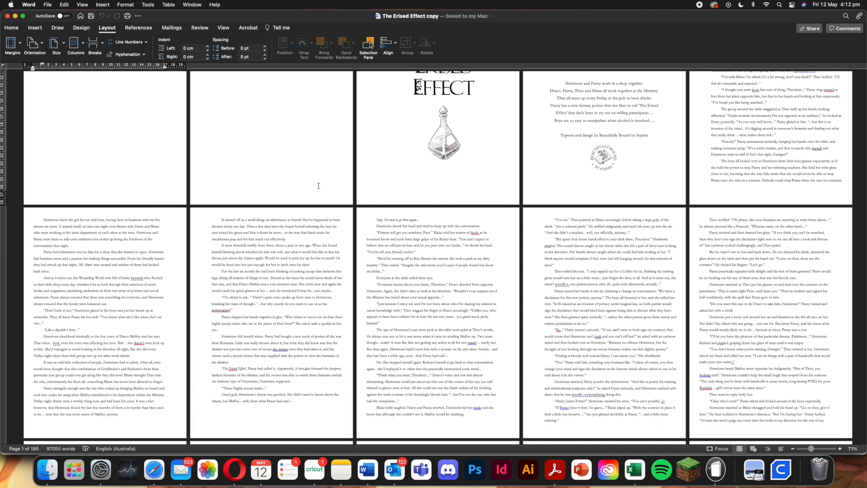
left_click(47, 5)
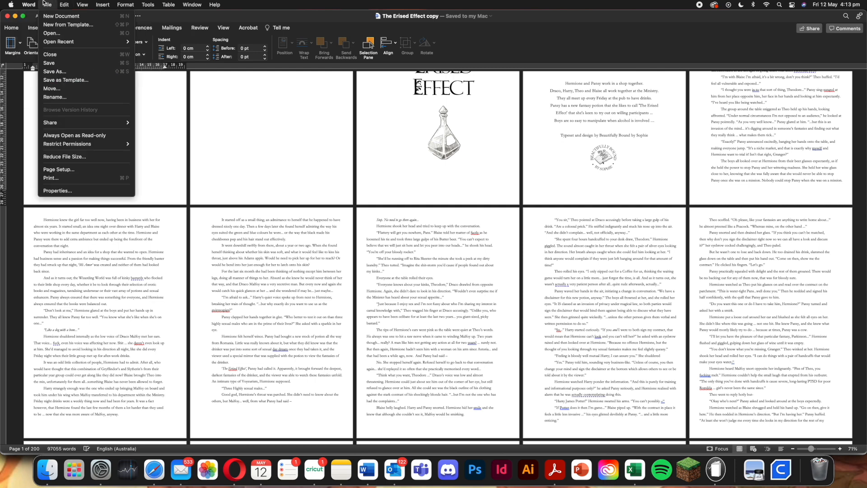
left_click(45, 72)
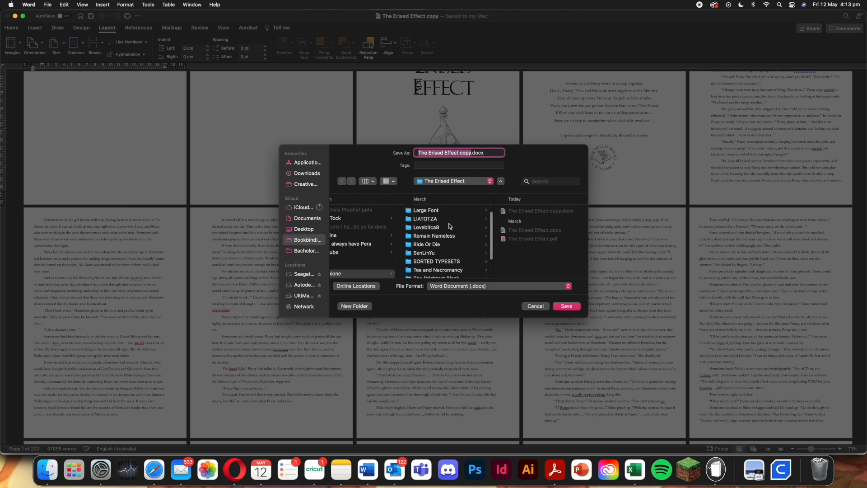
left_click(498, 289)
left_click(459, 382)
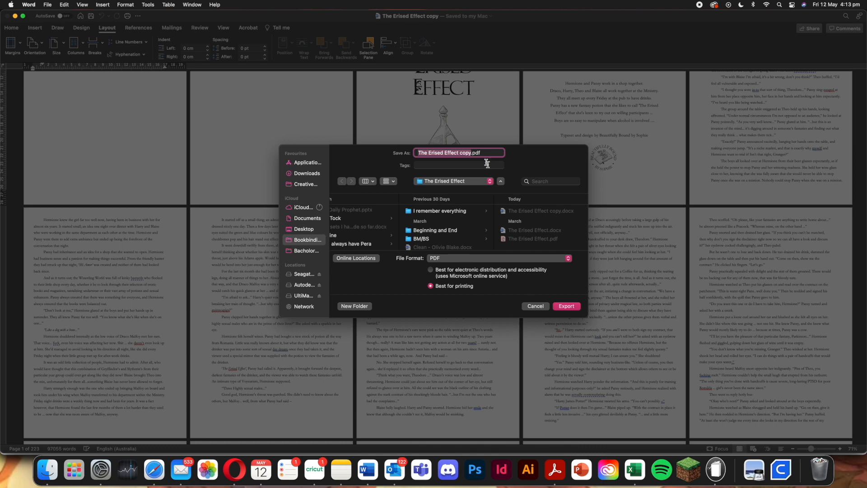
left_click(419, 151)
type("2")
left_click(567, 306)
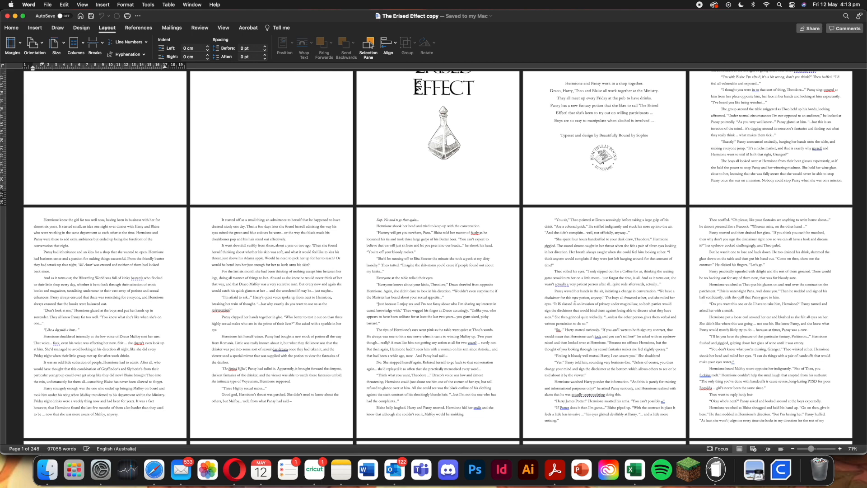
Open the exported "2 The Erised Effect copy.pdf" in Acrobat from Finder and reduce the page view to 25%
left_click(50, 472)
double_click(495, 194)
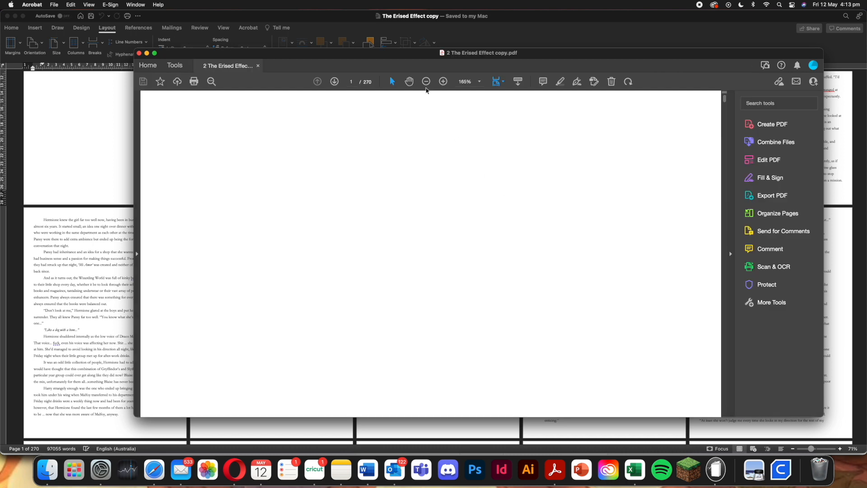
left_click(428, 82)
left_click(429, 81)
left_click(429, 82)
left_click(428, 81)
left_click(429, 82)
left_click(428, 82)
left_click(428, 82)
left_click(429, 82)
Examine the PDF's front matter and opening chapter to find the page where chapter one begins
scroll(474, 232, "down", 10)
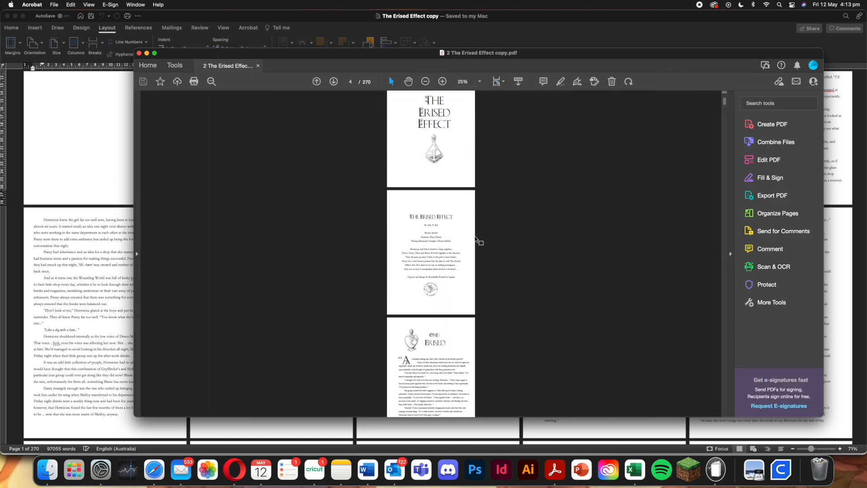
scroll(476, 239, "down", 5)
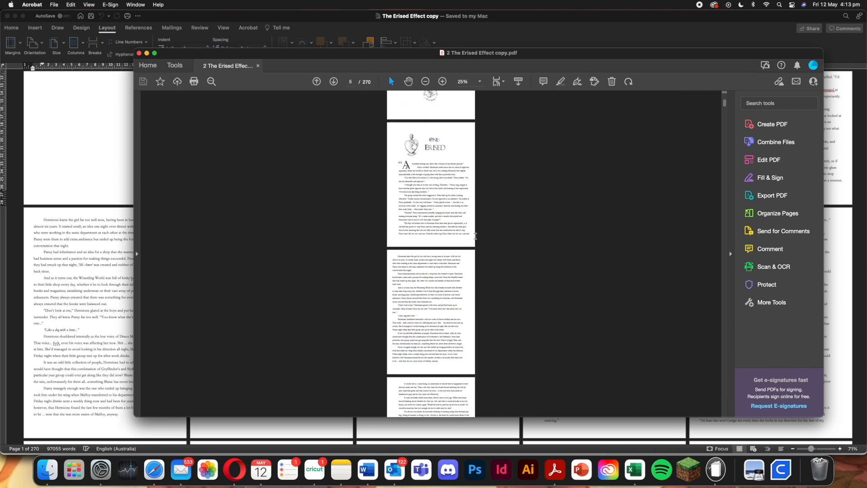
scroll(421, 243, "up", 3)
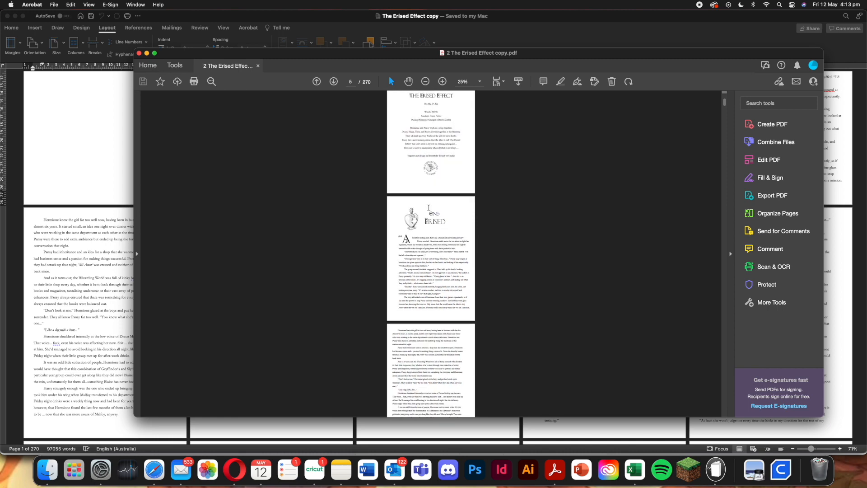
left_click(443, 82)
left_click(442, 82)
left_click(442, 82)
scroll(456, 202, "down", 5)
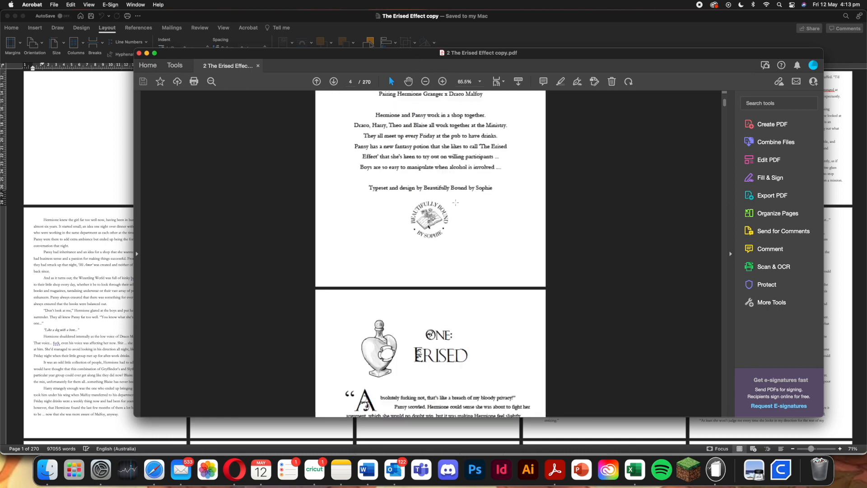
scroll(456, 203, "down", 1)
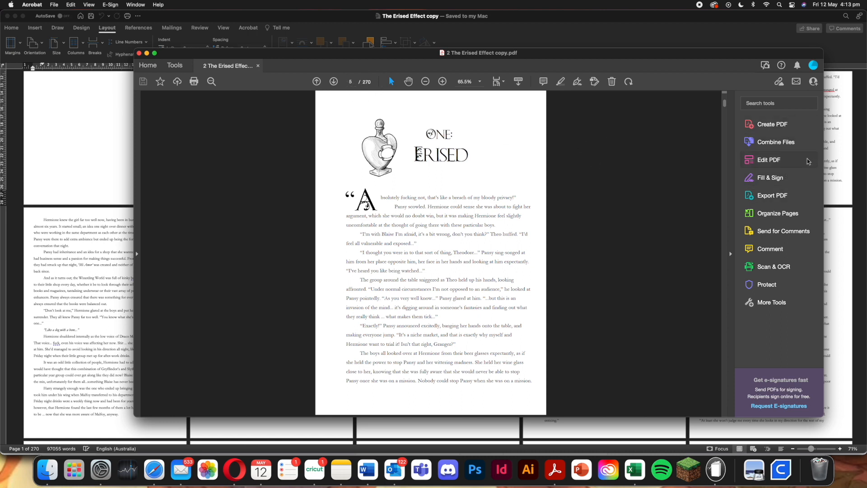
Start adding a header and footer to the PDF, limiting the range to odd pages only from 5 to 270
left_click(780, 160)
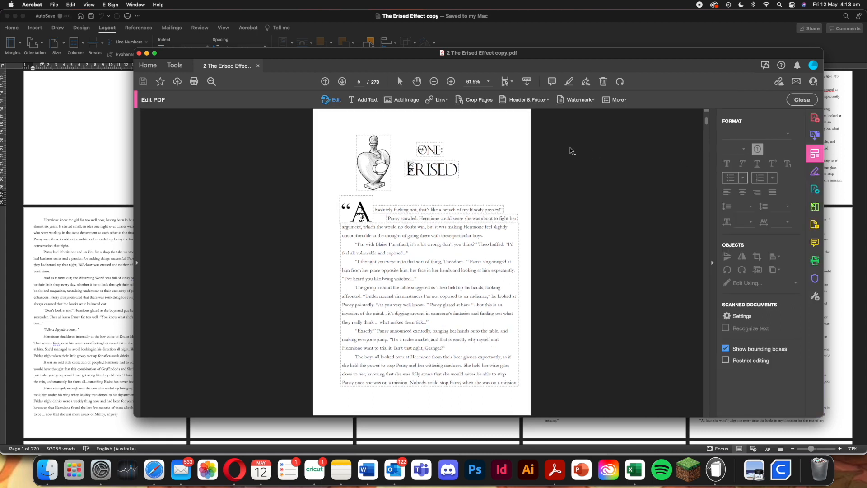
left_click(516, 103)
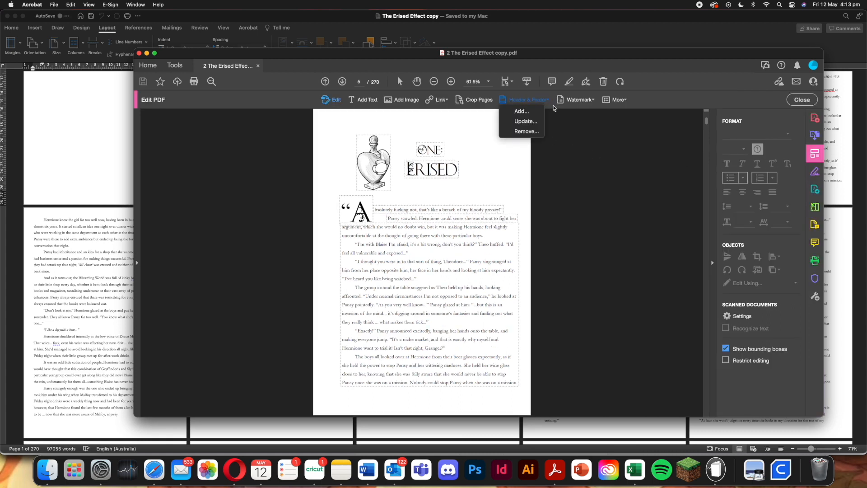
left_click(523, 112)
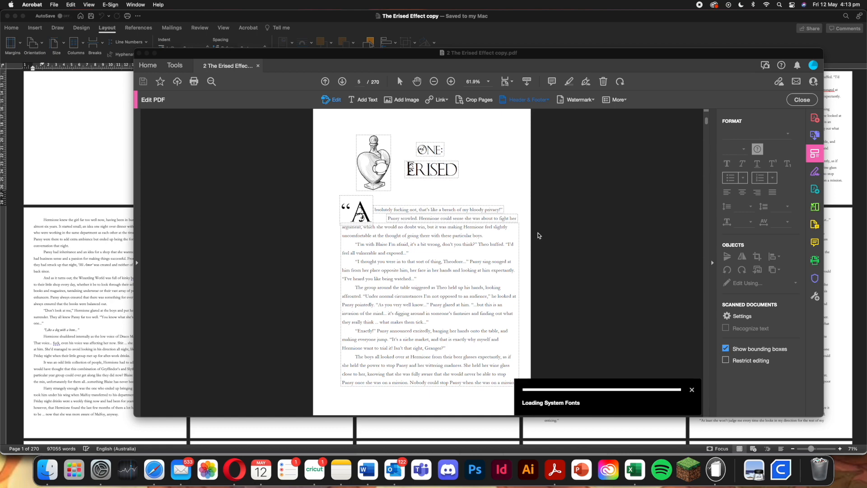
left_click(561, 240)
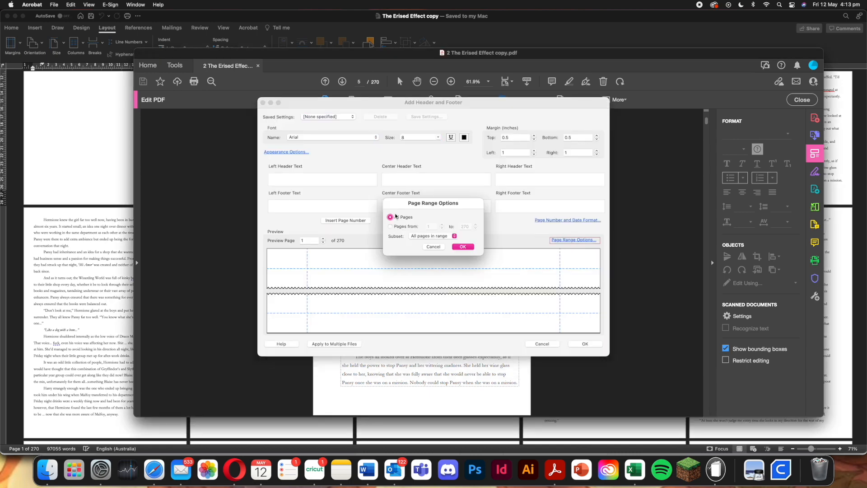
left_click(393, 227)
left_click(442, 225)
left_click(425, 235)
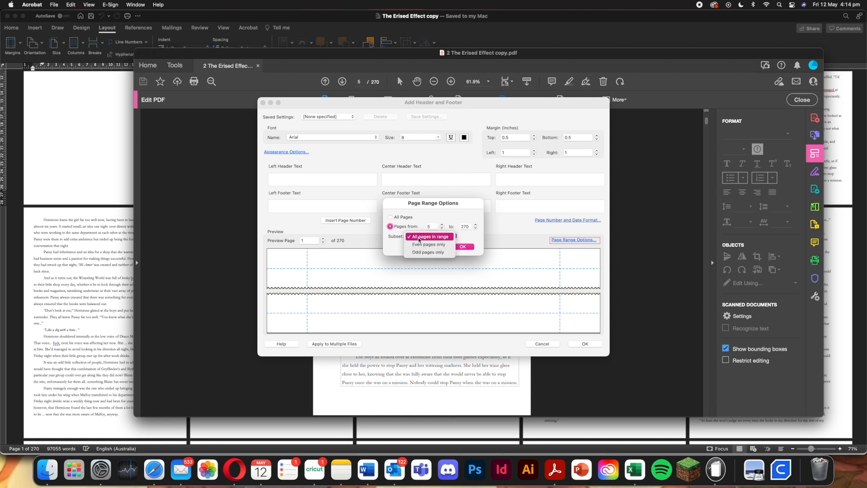
left_click(427, 252)
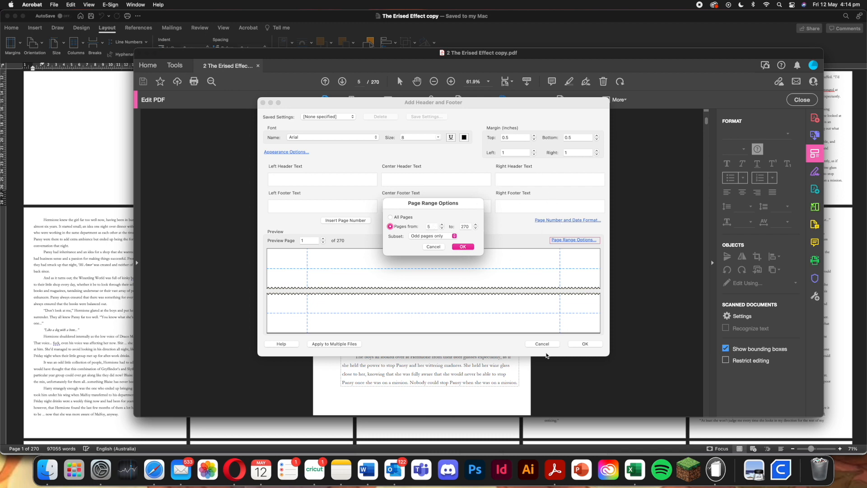
left_click(462, 247)
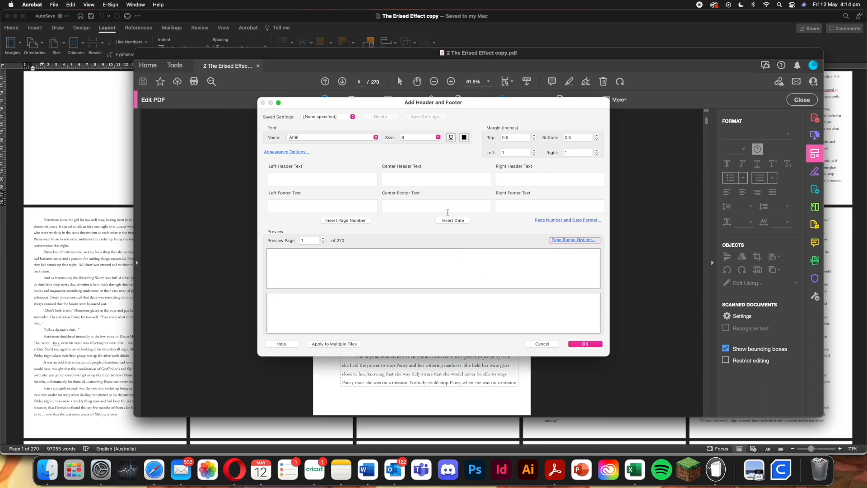
Set the header and footer font to Athelas at size 14
left_click(438, 141)
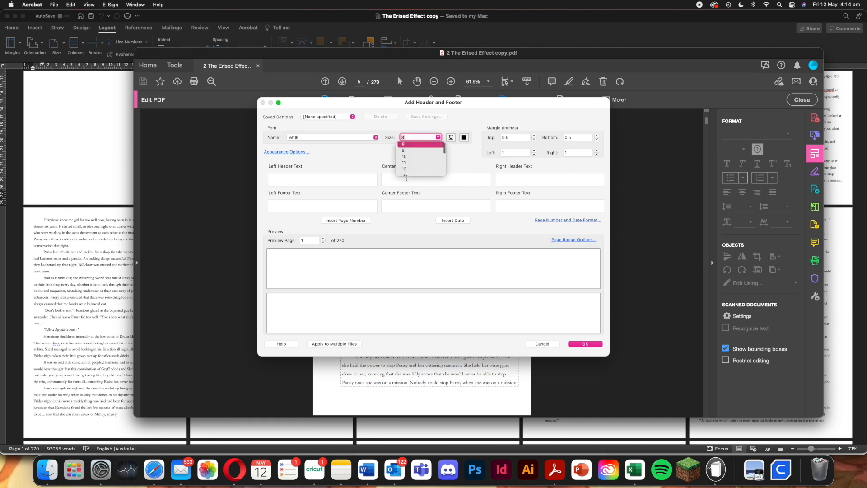
left_click(406, 175)
left_click(360, 136)
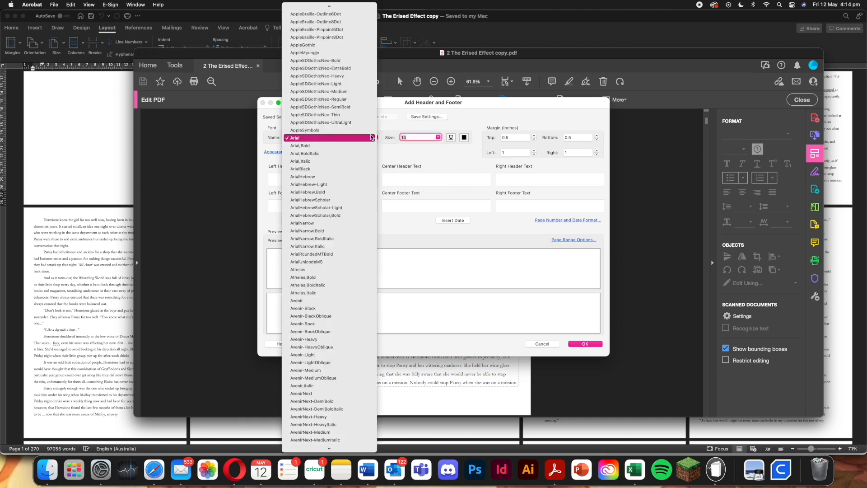
scroll(353, 268, "down", 20)
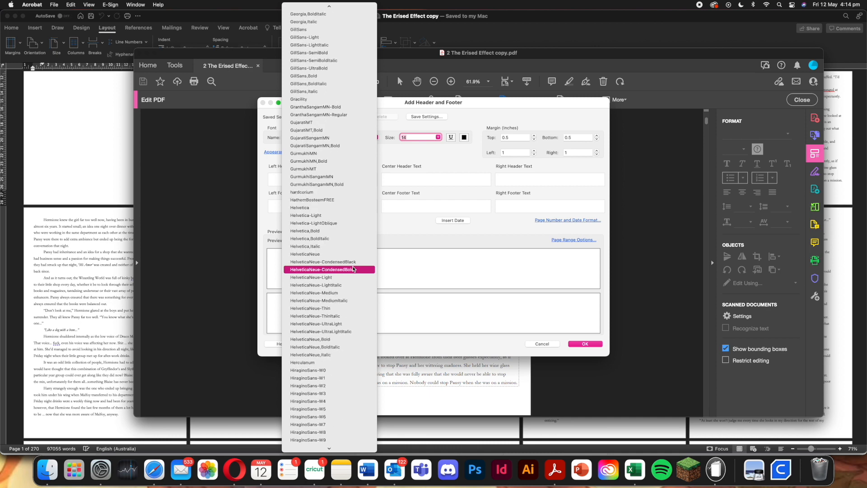
scroll(354, 267, "up", 20)
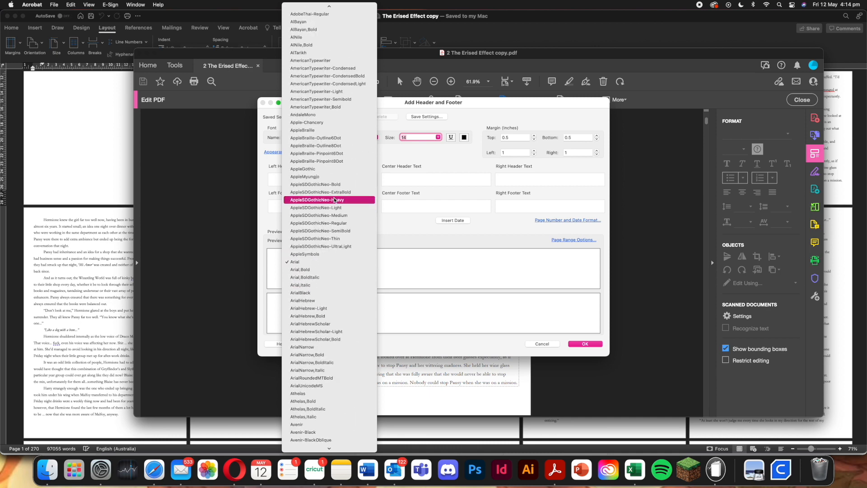
scroll(334, 200, "down", 5)
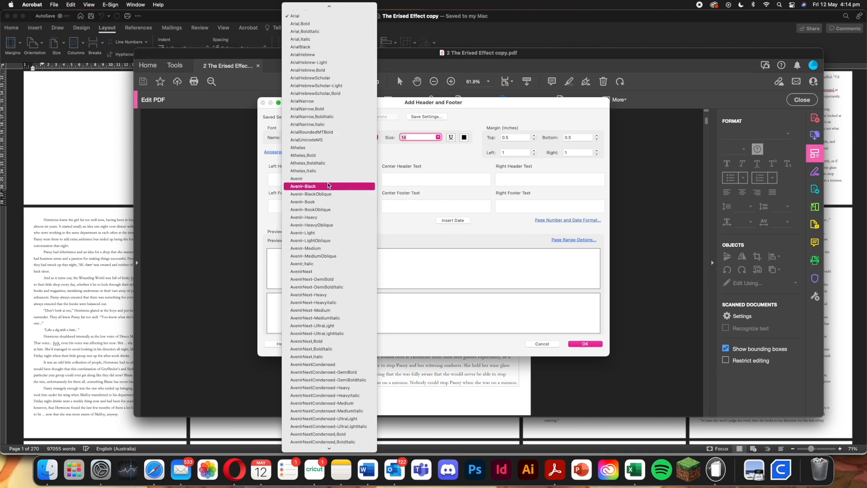
left_click(321, 148)
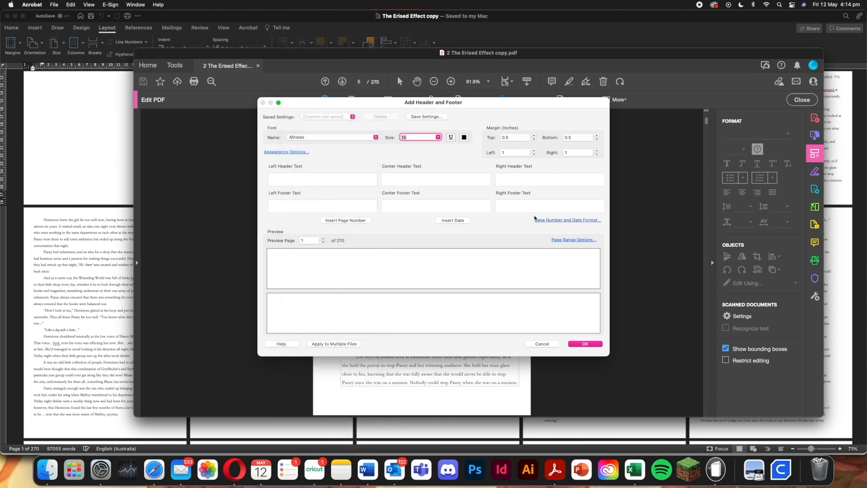
Preview page 5 and insert a page number in the right footer text
left_click(324, 243)
left_click(324, 238)
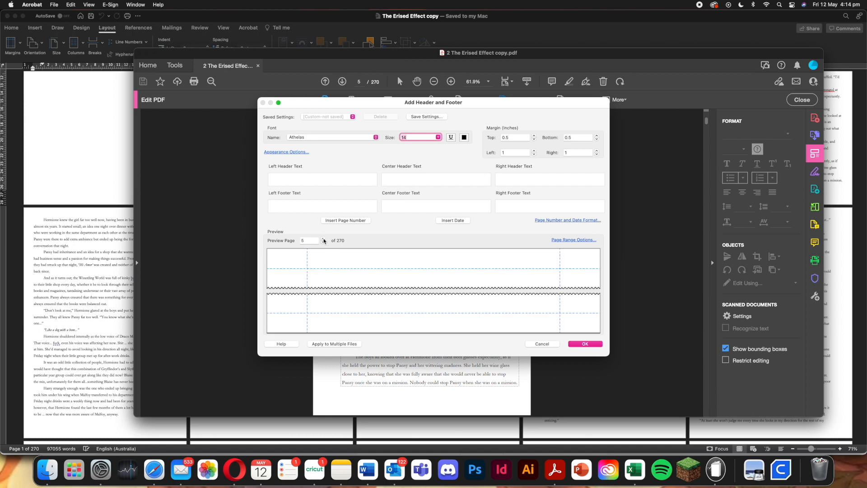
left_click(520, 208)
left_click(339, 220)
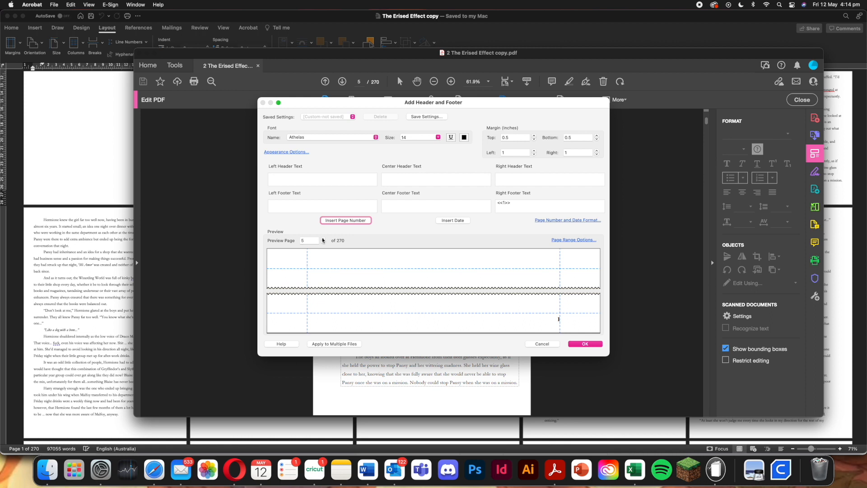
Add the text "✦ The Erised Effect" after the page number in the right footer text
left_click(524, 205)
key("ctrl+super+space")
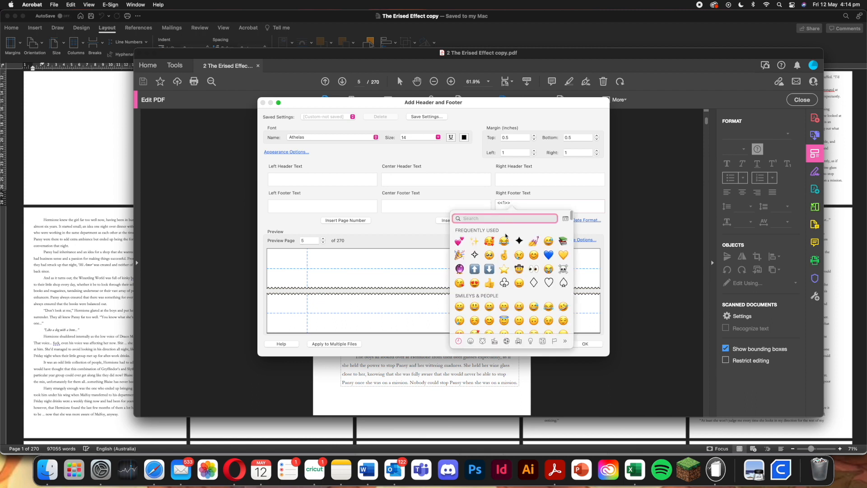
key("Escape")
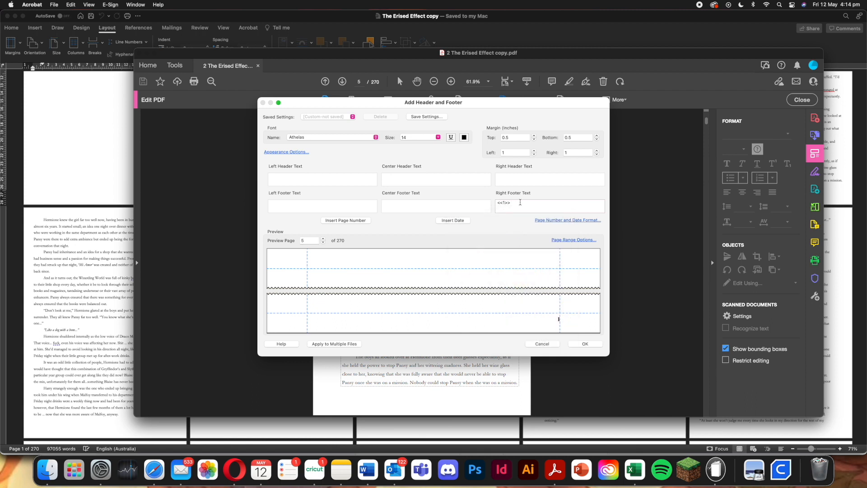
type("+")
type(" Erised Ef")
type("fect")
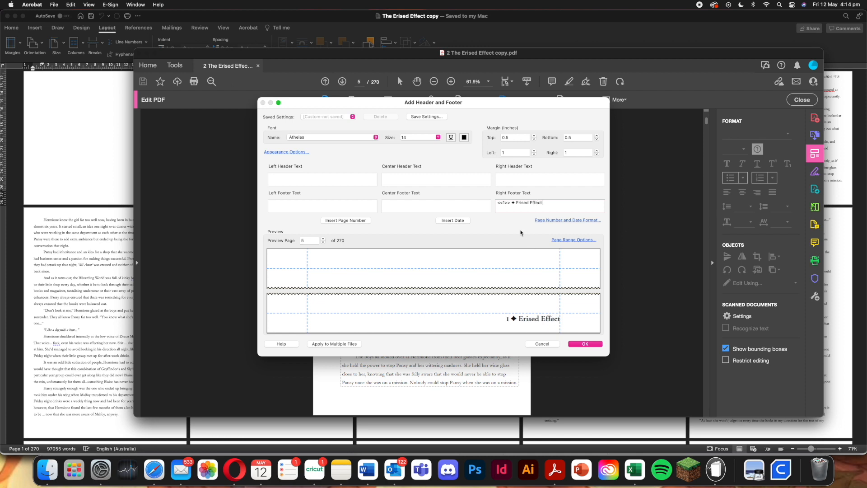
type("The")
Try NotoSansKannada-SemiBold, NotoSansNKo and OpenDyslexic-Regular as the footer font
left_click(375, 137)
scroll(307, 271, "down", 15)
scroll(330, 353, "down", 15)
scroll(330, 354, "down", 12)
left_click(330, 354)
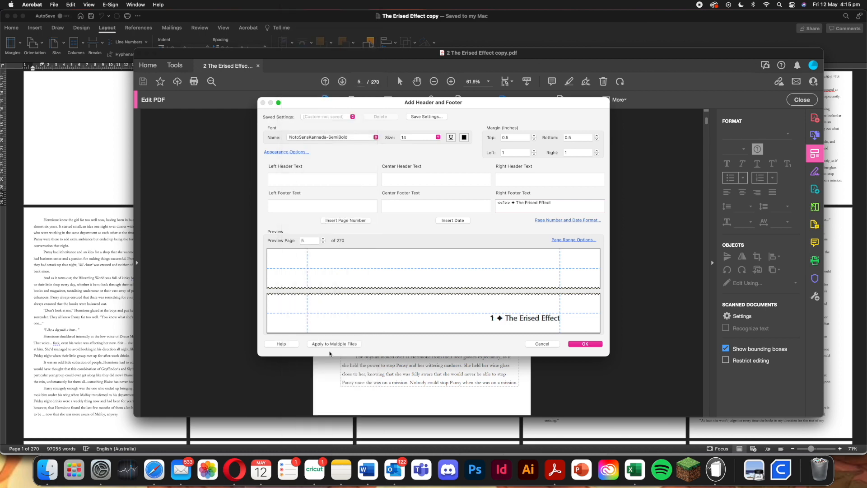
left_click(330, 136)
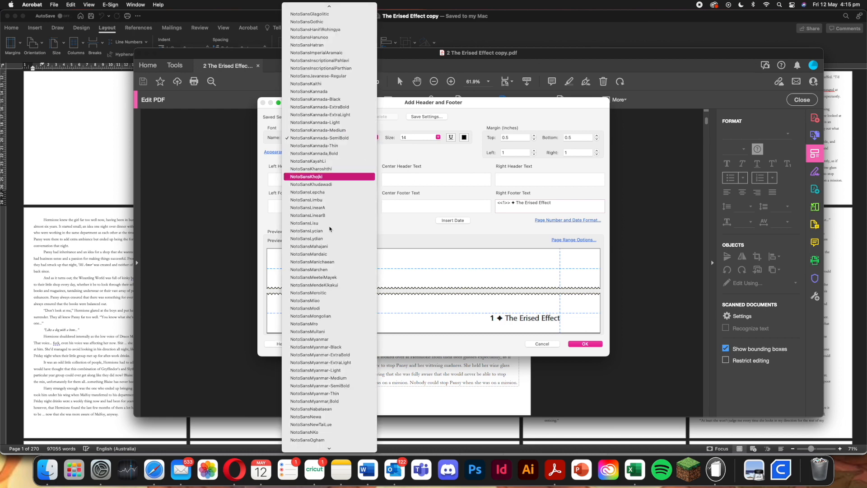
left_click(306, 432)
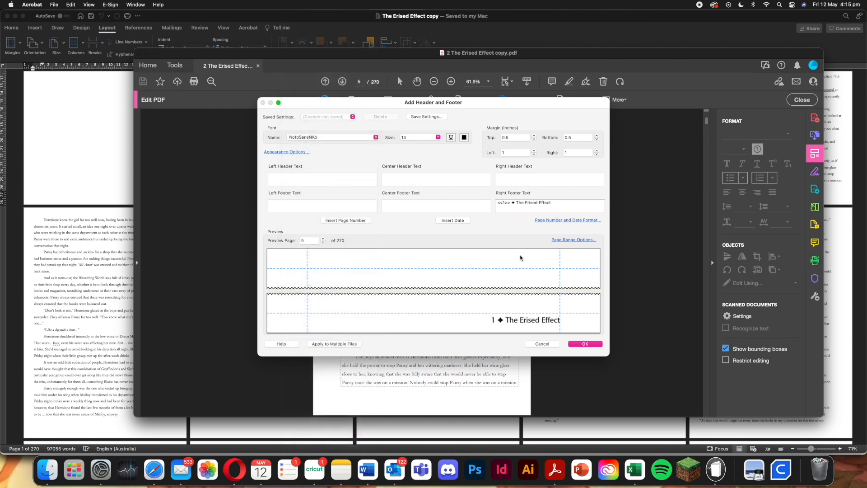
left_click(374, 137)
scroll(333, 386, "down", 5)
scroll(335, 407, "down", 3)
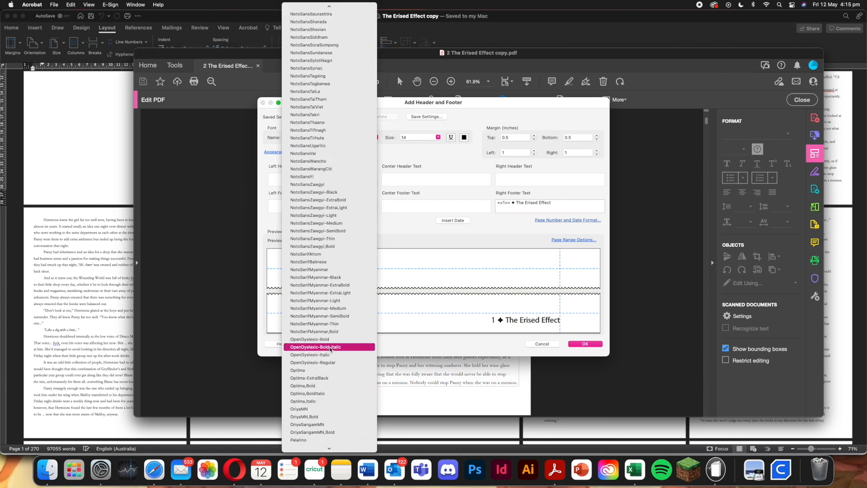
scroll(331, 427, "down", 2)
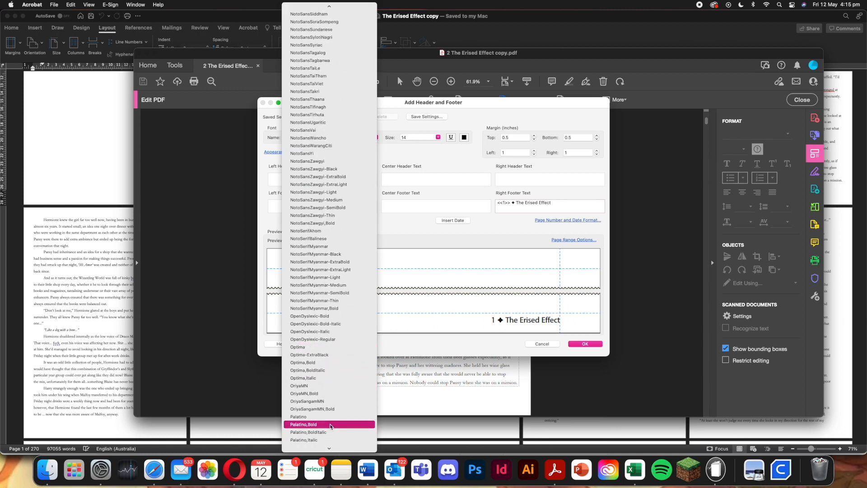
left_click(326, 339)
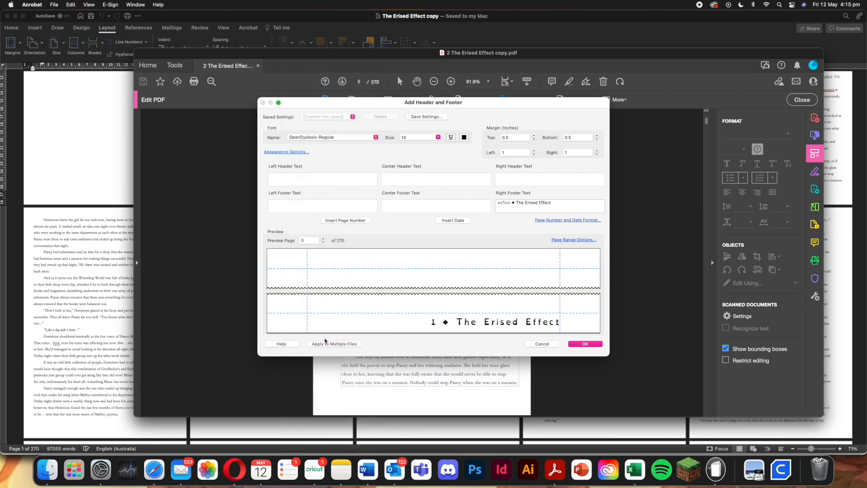
Set the footer font back to Athelas
left_click(337, 137)
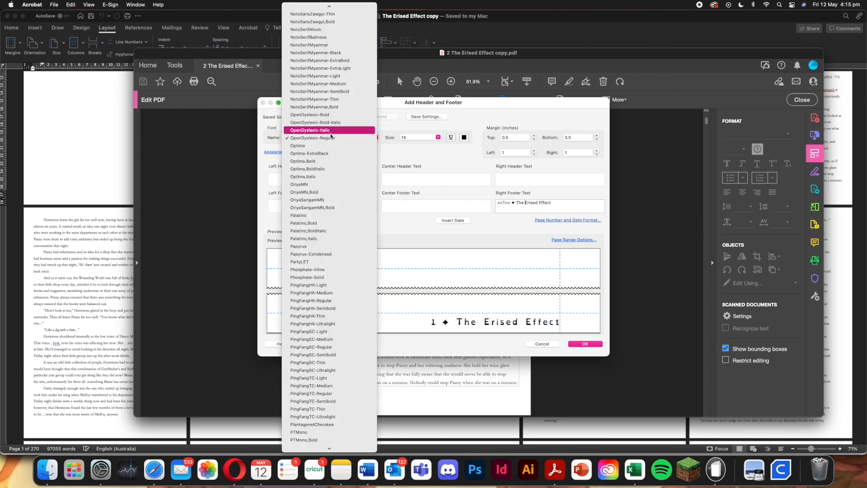
scroll(341, 184, "up", 20)
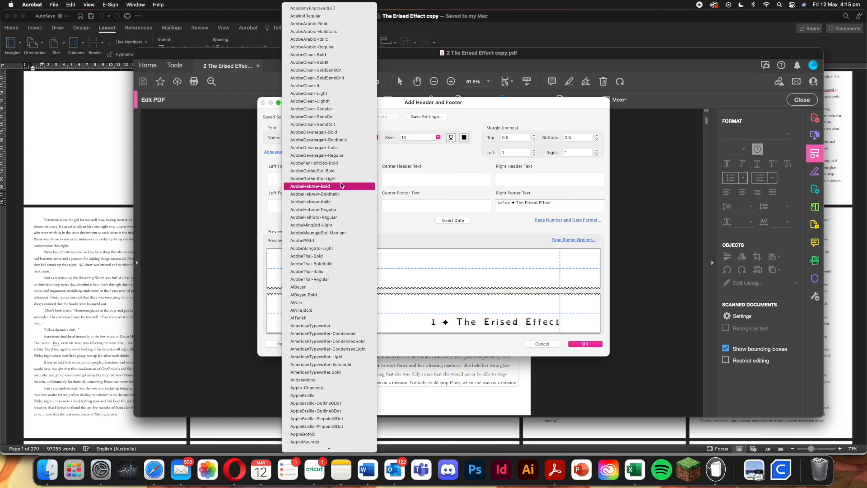
scroll(343, 334, "down", 7)
scroll(343, 339, "down", 6)
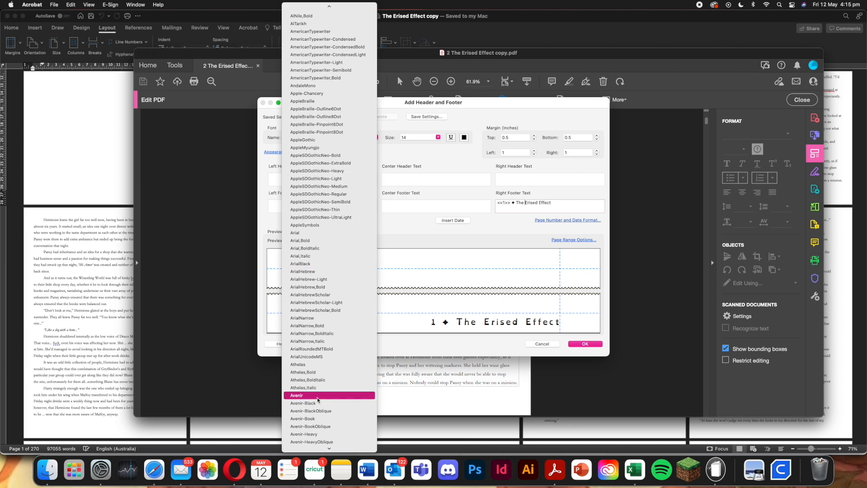
left_click(323, 365)
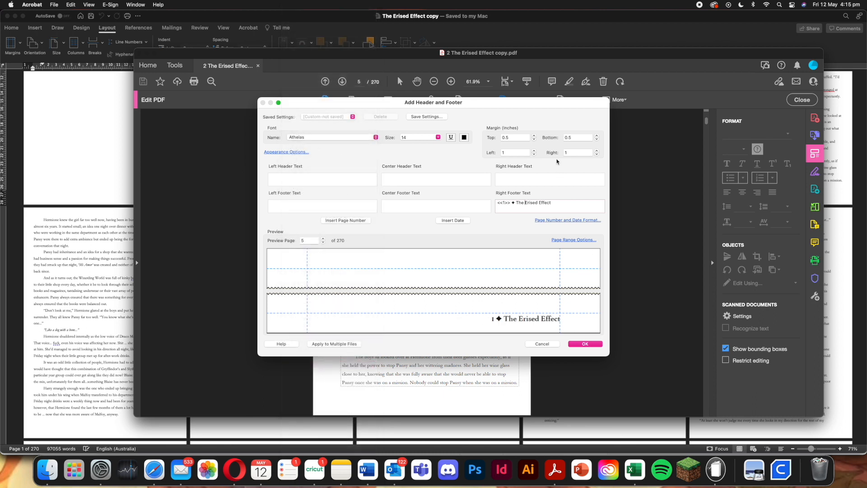
Set the right margin of the header and footer to 0.5 inches
left_click(597, 155)
left_click(596, 155)
left_click(596, 154)
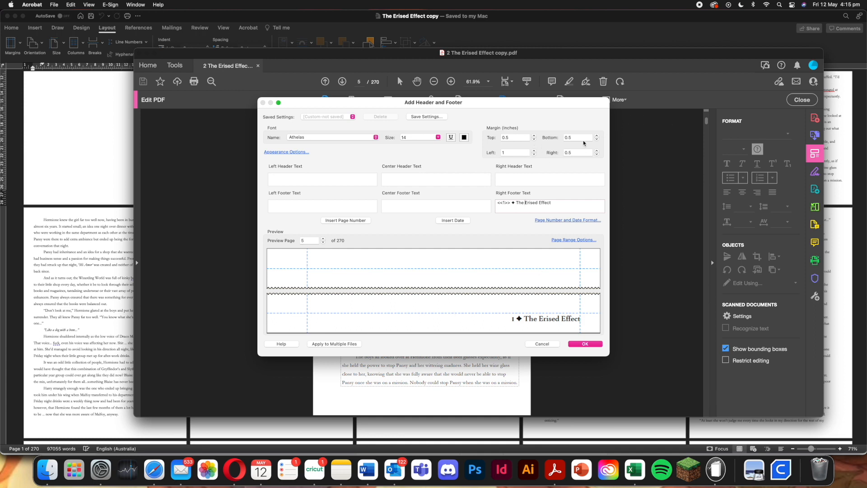
Try a bottom margin of 0.2 inches and return it to 0.5 inches
left_click(596, 141)
left_click(596, 141)
left_click(597, 141)
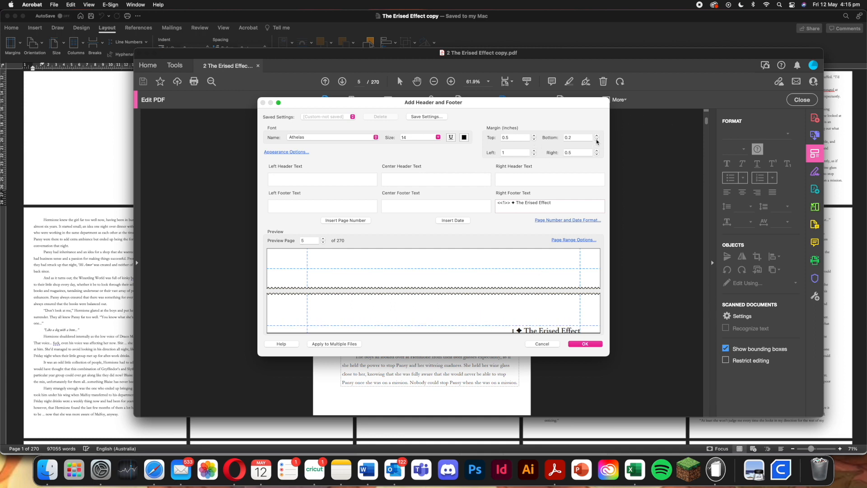
left_click(597, 136)
left_click(597, 137)
left_click(597, 136)
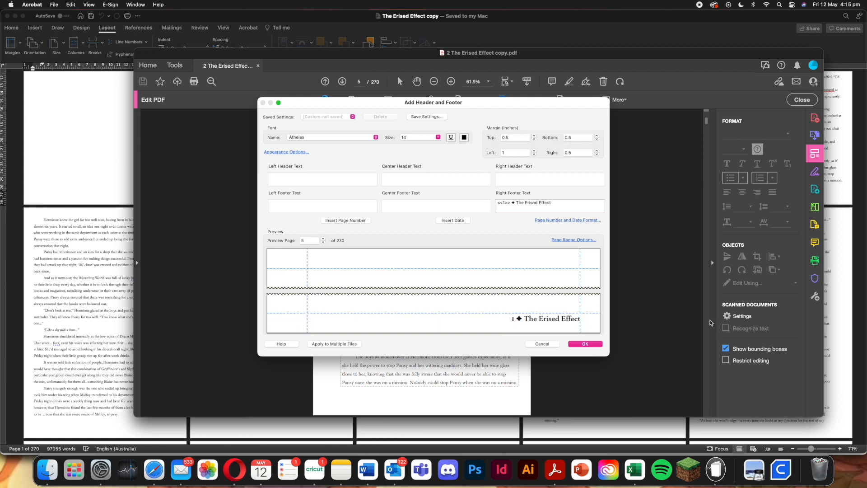
Apply the odd-page footer and check its placement and numbering across the opening pages of chapter one
left_click(582, 345)
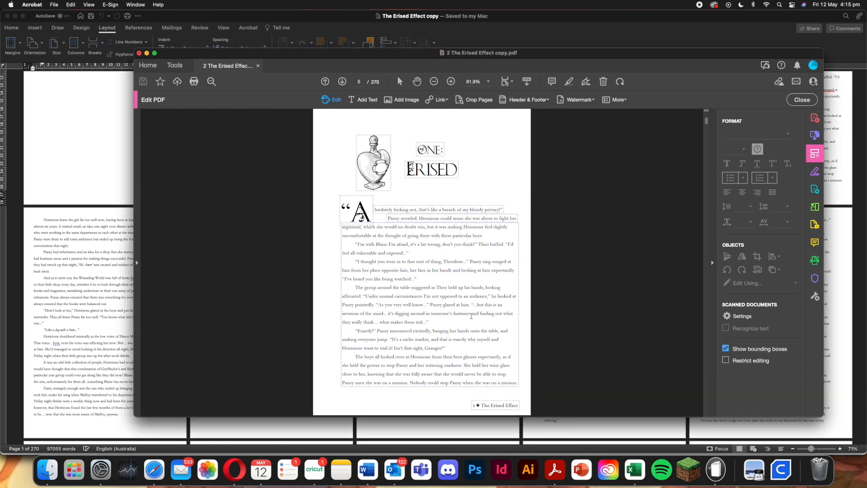
scroll(471, 316, "down", 5)
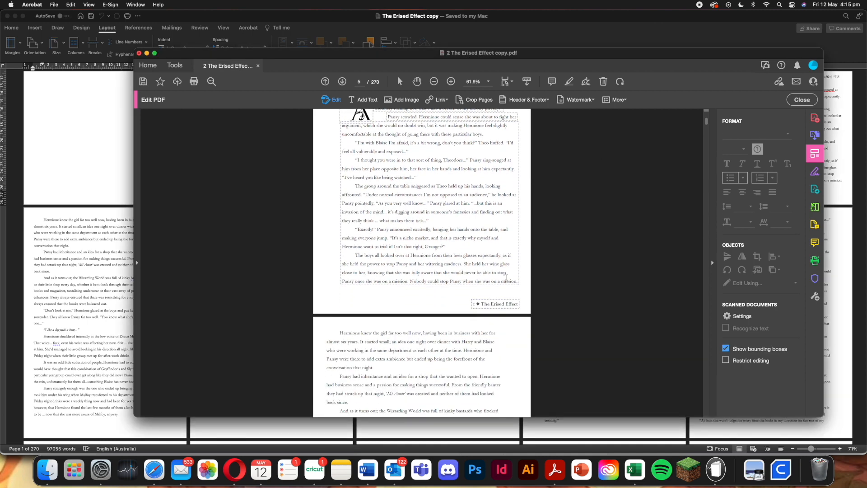
scroll(431, 285, "down", 10)
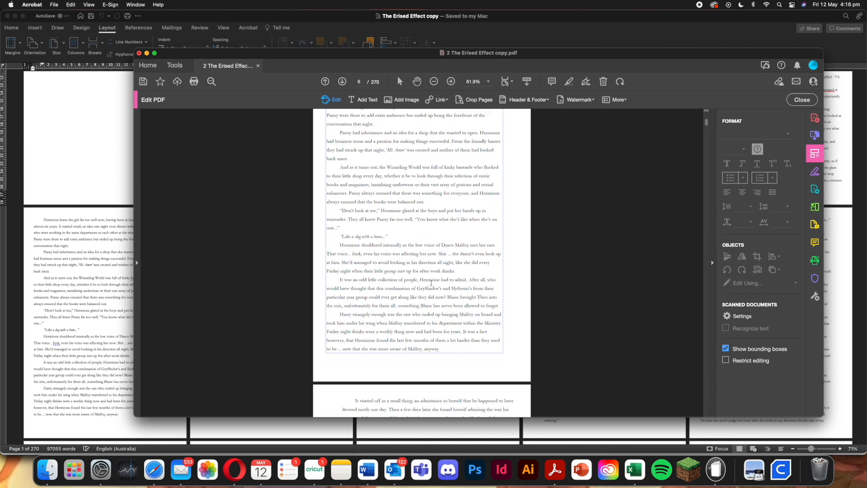
scroll(427, 244, "down", 15)
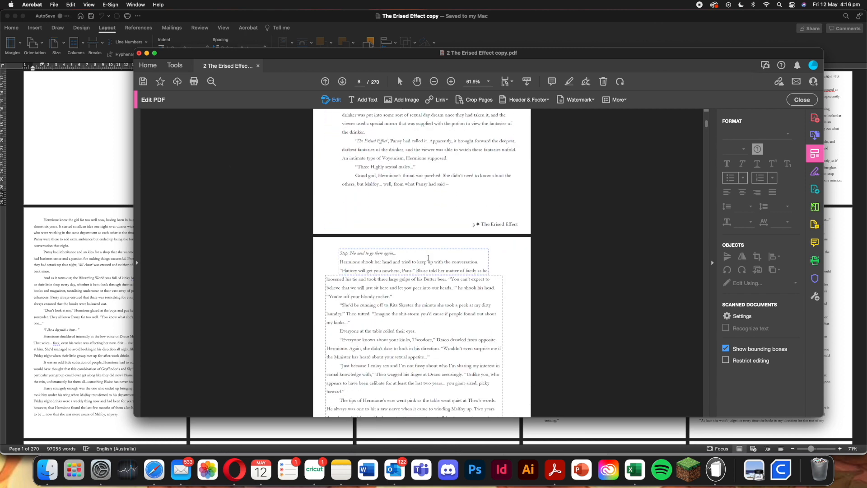
scroll(493, 230, "down", 1)
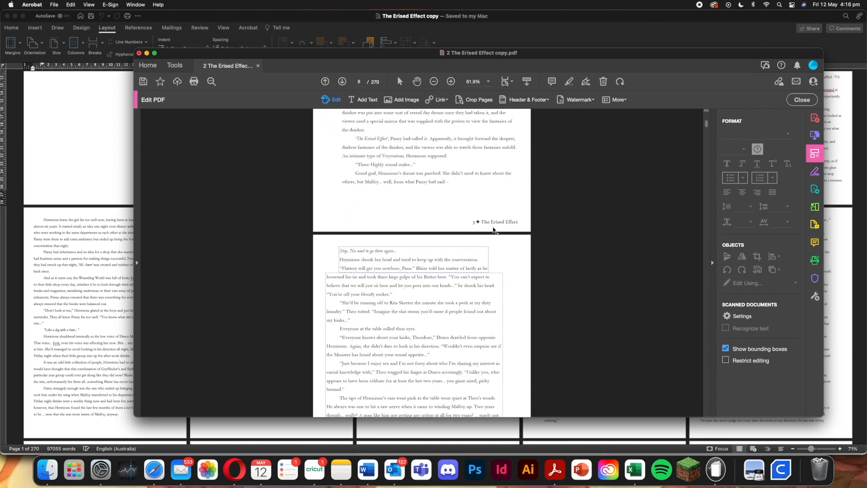
scroll(494, 230, "down", 10)
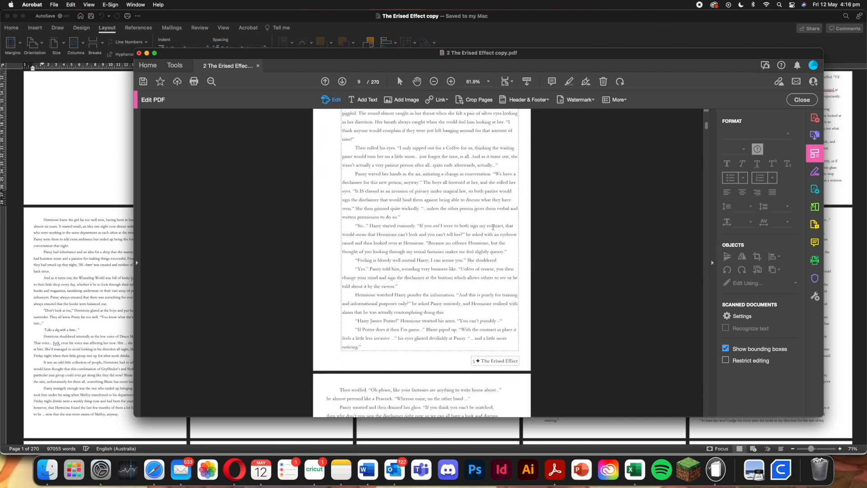
scroll(494, 228, "up", 15)
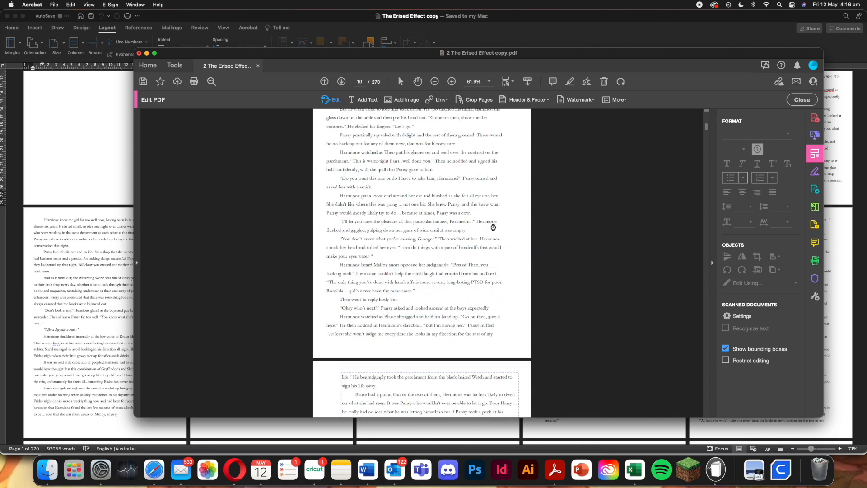
scroll(494, 230, "up", 15)
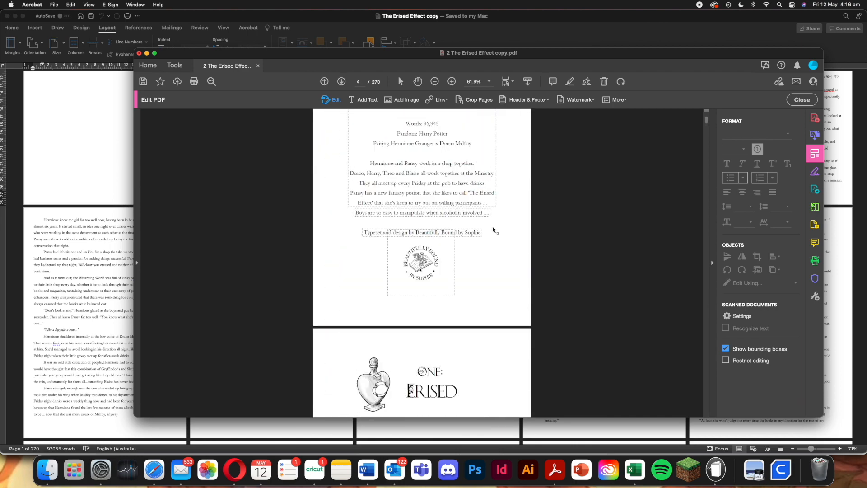
scroll(494, 227, "down", 8)
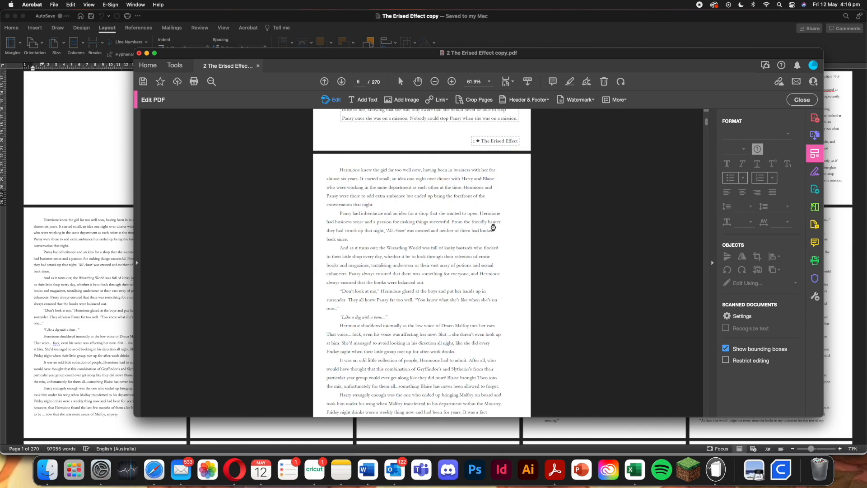
scroll(493, 227, "down", 3)
scroll(503, 142, "up", 6)
scroll(503, 142, "up", 4)
Add a new header and footer alongside the existing one, with the author's pen name, "✦" and a page number in the left footer text
left_click(534, 100)
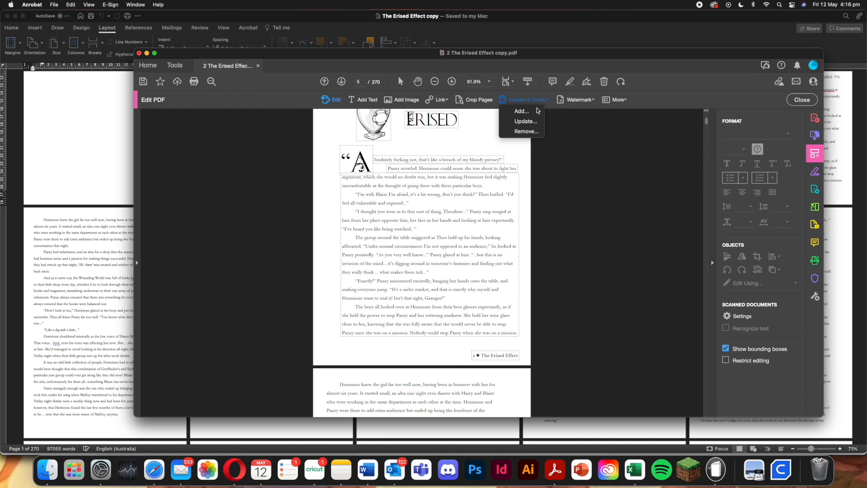
left_click(540, 115)
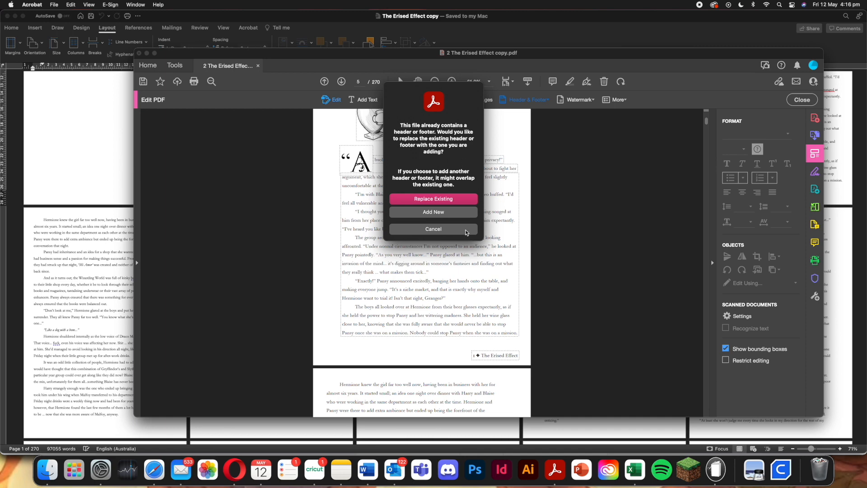
left_click(444, 213)
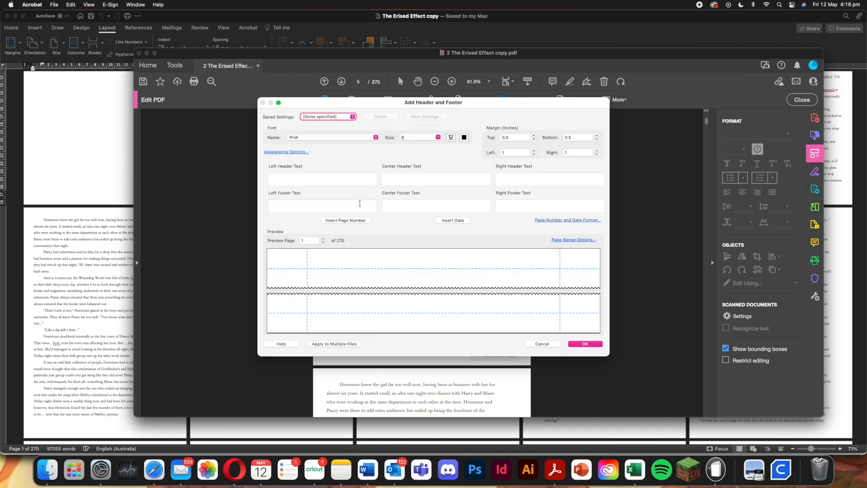
left_click(360, 204)
left_click(357, 220)
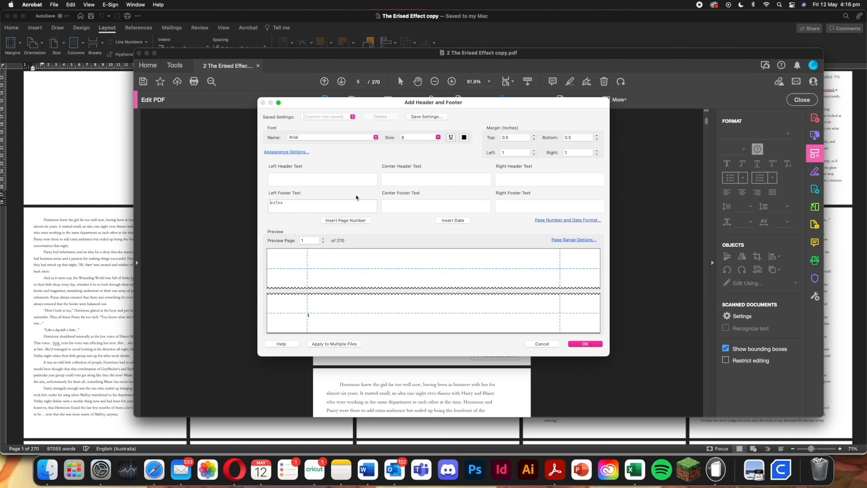
type("Ada")
key("BackSpace")
type("_Rix ✦")
Limit the new footer's page range to even pages only from 5 to 270
left_click(570, 240)
left_click(402, 226)
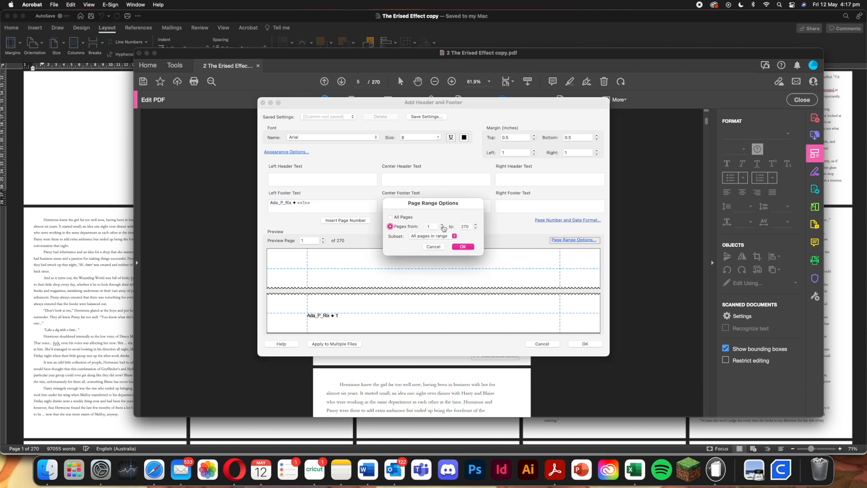
left_click_drag(389, 102, 664, 122)
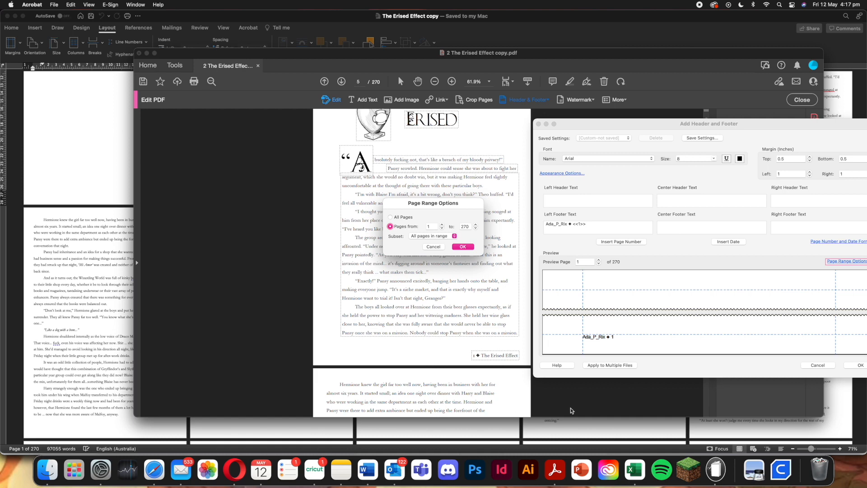
left_click(443, 225)
left_click(443, 224)
left_click(447, 236)
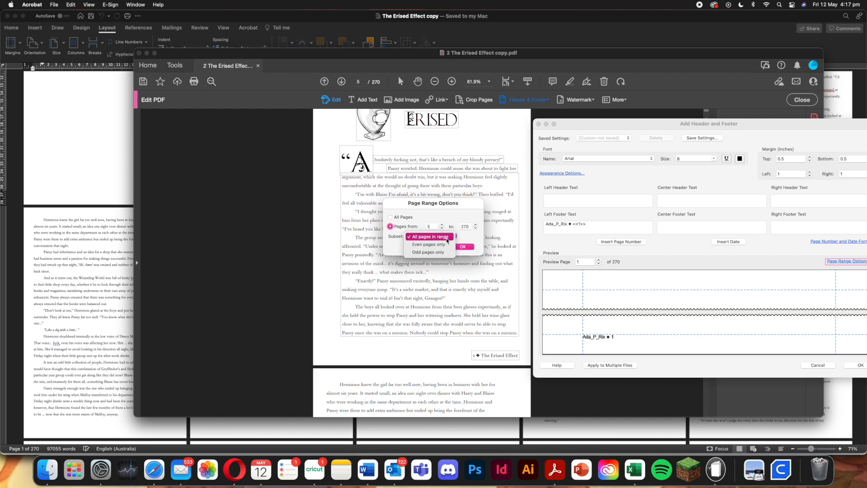
left_click(446, 244)
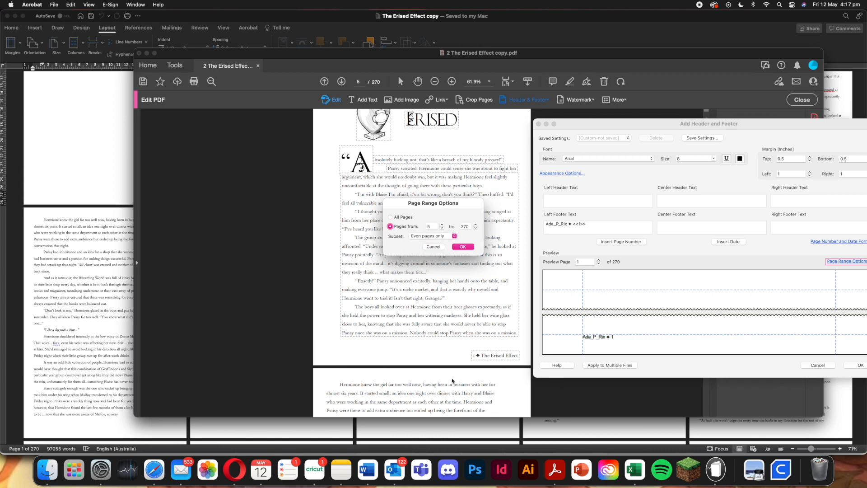
left_click_drag(603, 123, 378, 111)
left_click_drag(423, 204, 215, 151)
left_click_drag(460, 116, 429, 122)
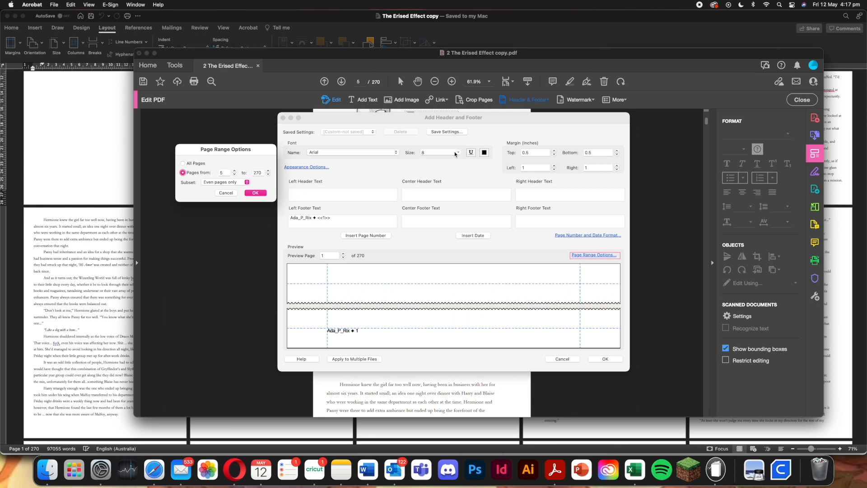
left_click(255, 193)
Set the even-page footer's font to Athelas at size 14
left_click(458, 152)
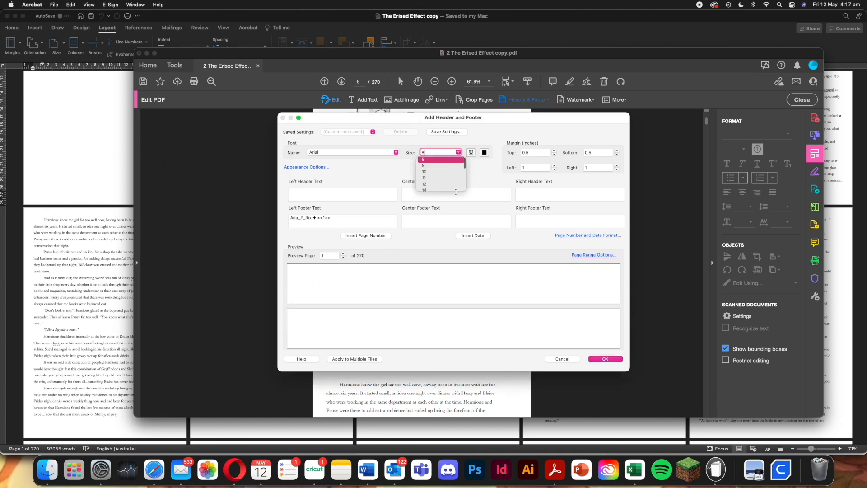
left_click(442, 190)
left_click(394, 152)
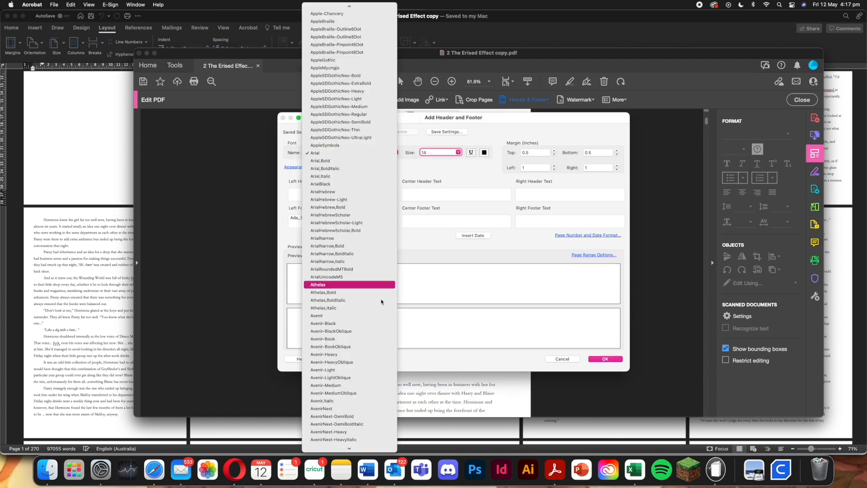
left_click(368, 284)
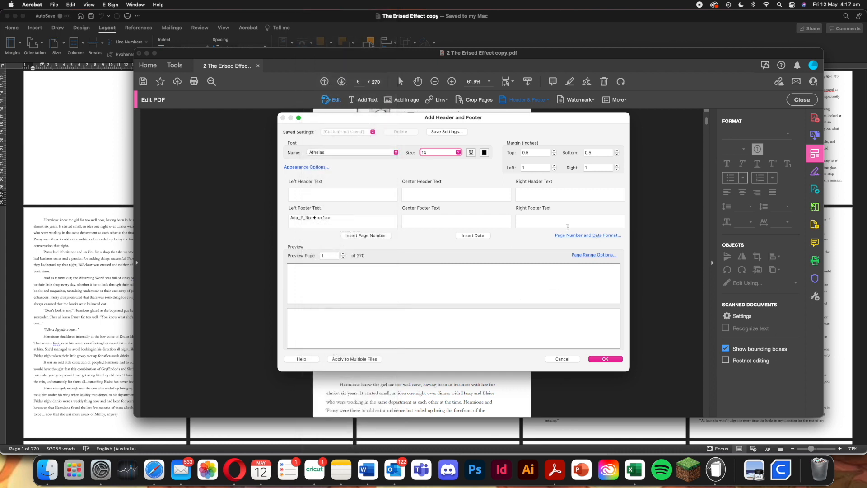
Preview the footers on pages 6 and 7 to compare the even-page and odd-page layouts
left_click(344, 254)
left_click(343, 254)
left_click(343, 254)
left_click(343, 254)
left_click(343, 254)
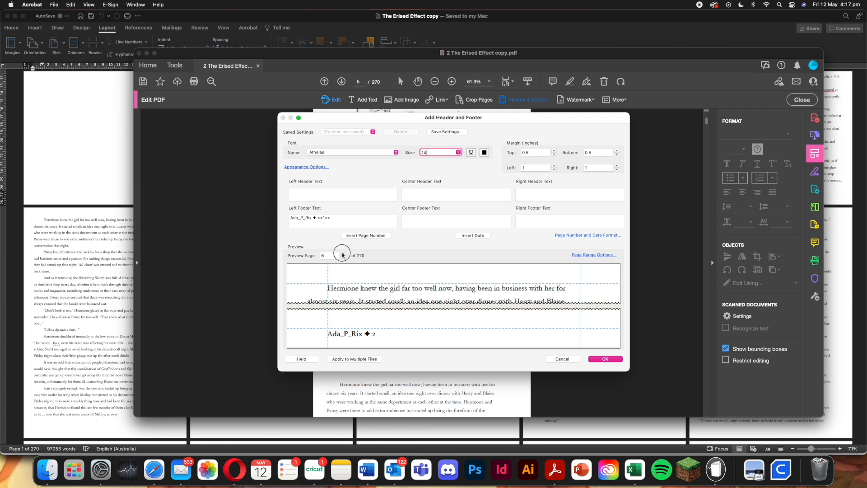
left_click(344, 254)
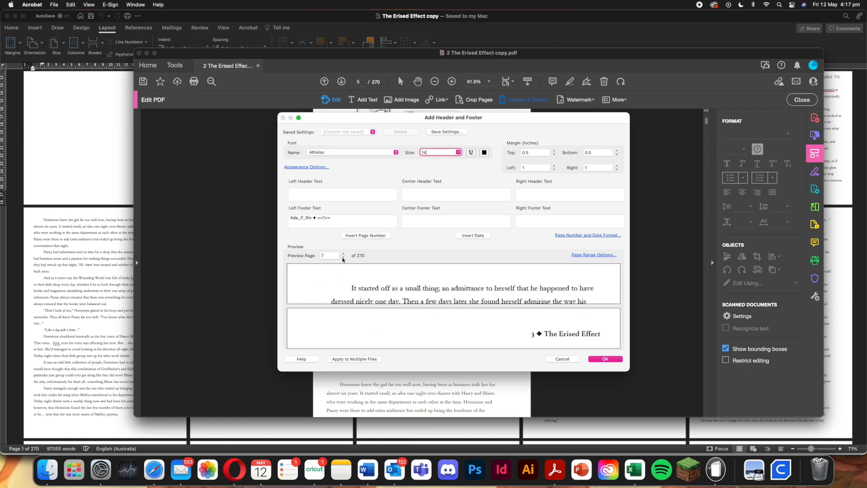
left_click(343, 257)
left_click(344, 257)
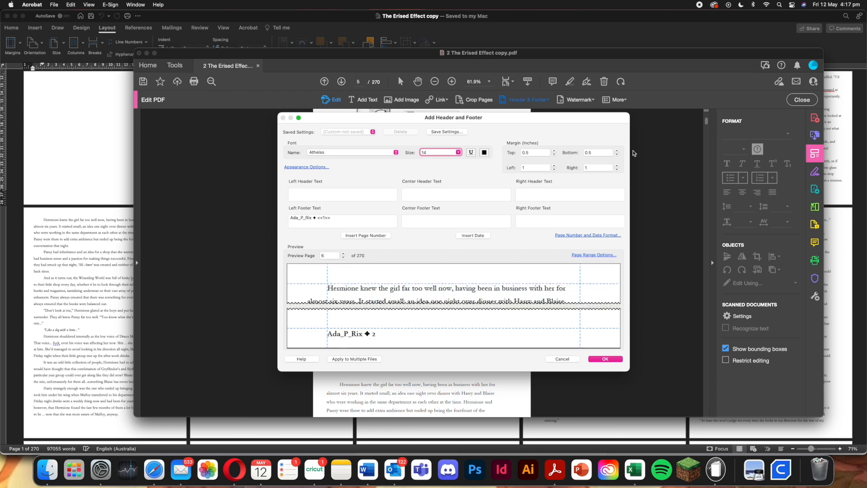
Set the left margin of the even-page footer to 0.5 inches
left_click(555, 170)
left_click(555, 170)
left_click(555, 169)
Move the author and page number text from the left footer to the left header and set the top margin to 0.3 inches
left_click(338, 220)
key("super+x")
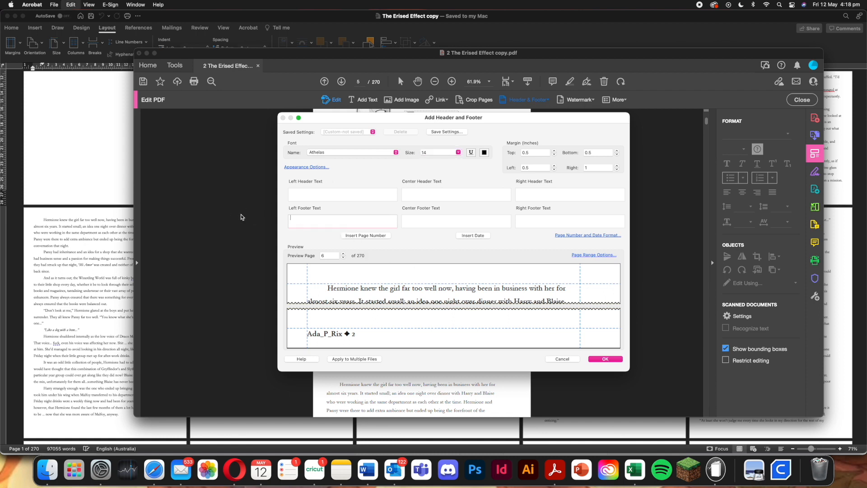
left_click(320, 194)
key("super+v")
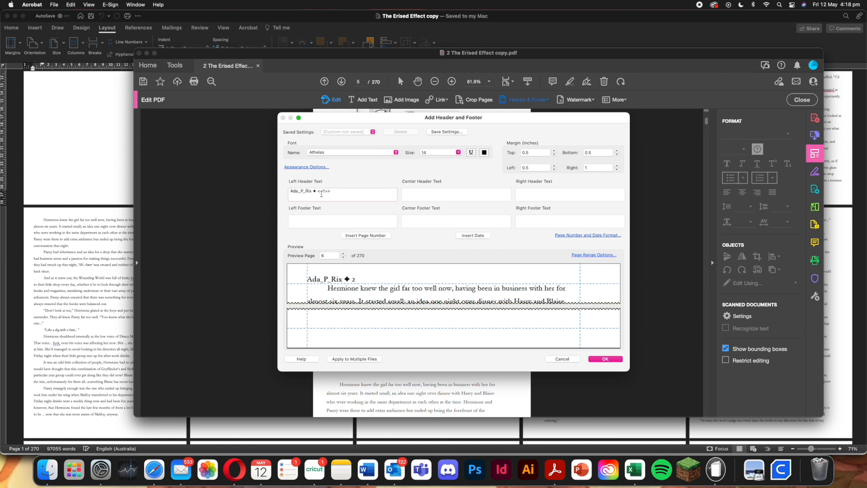
left_click(555, 155)
left_click(555, 154)
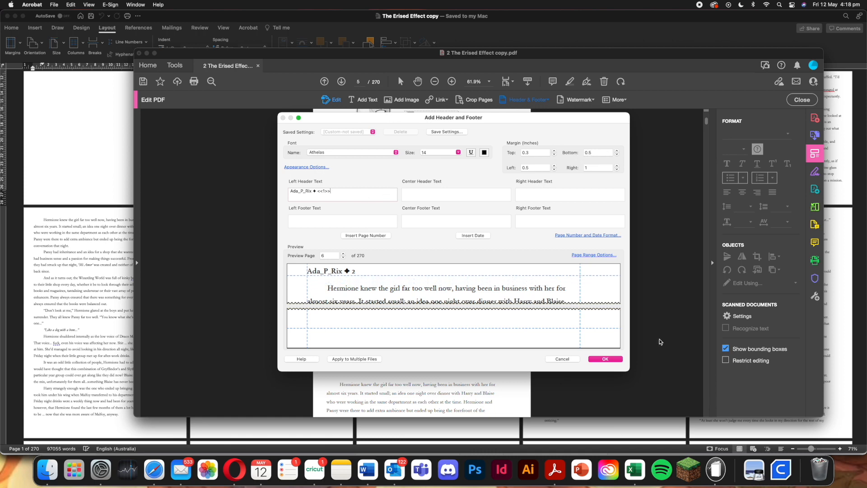
Apply the even-page header and check its placement and numbering against the odd-page footer around pages 5 and 6
left_click(616, 359)
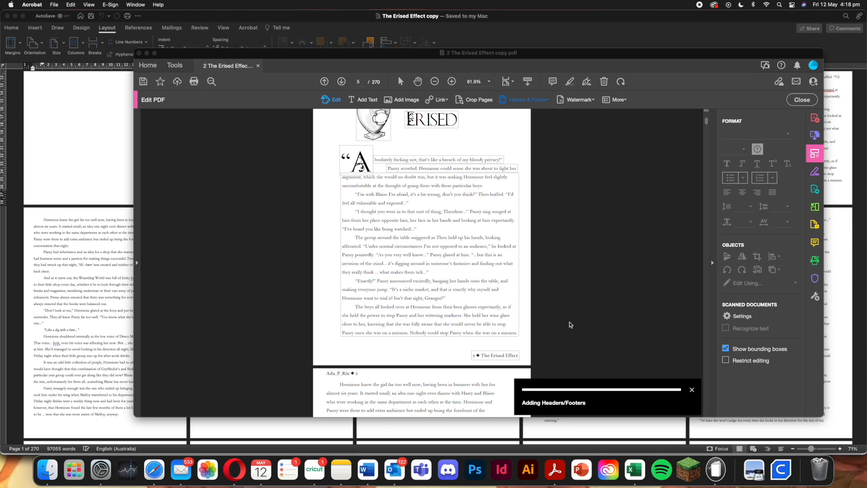
scroll(379, 277, "down", 4)
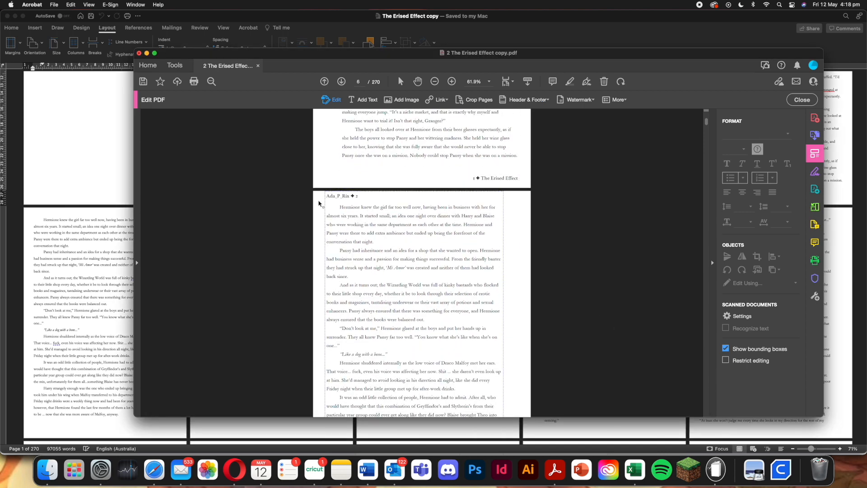
scroll(319, 204, "down", 3)
scroll(319, 204, "up", 5)
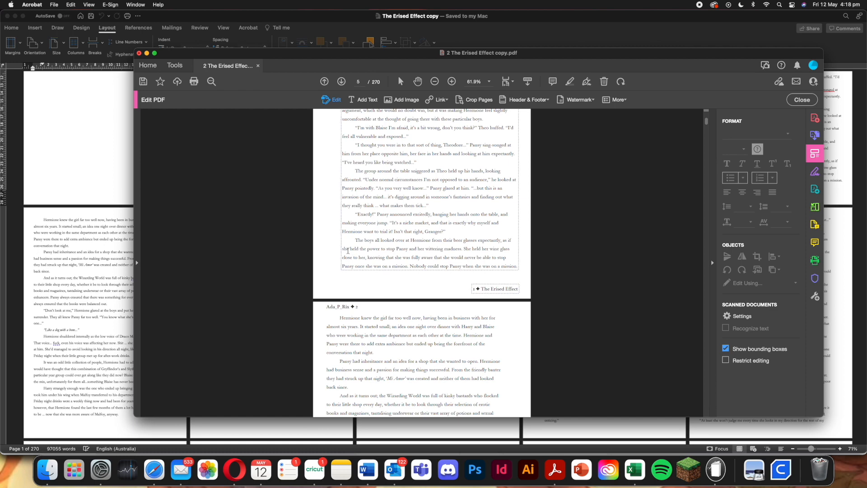
scroll(401, 268, "up", 5)
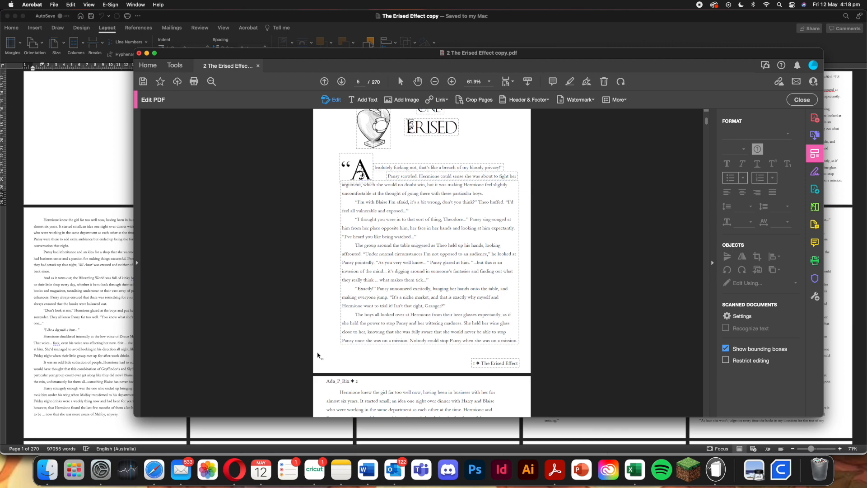
scroll(393, 294, "up", 8)
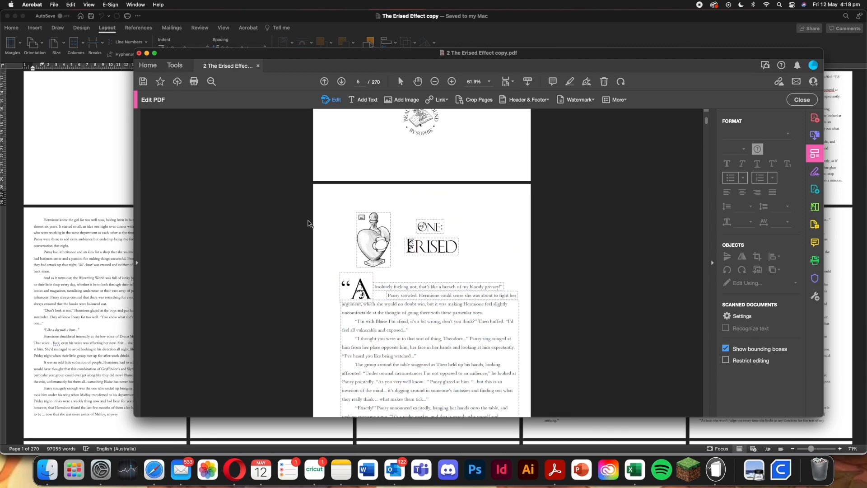
scroll(406, 247, "down", 20)
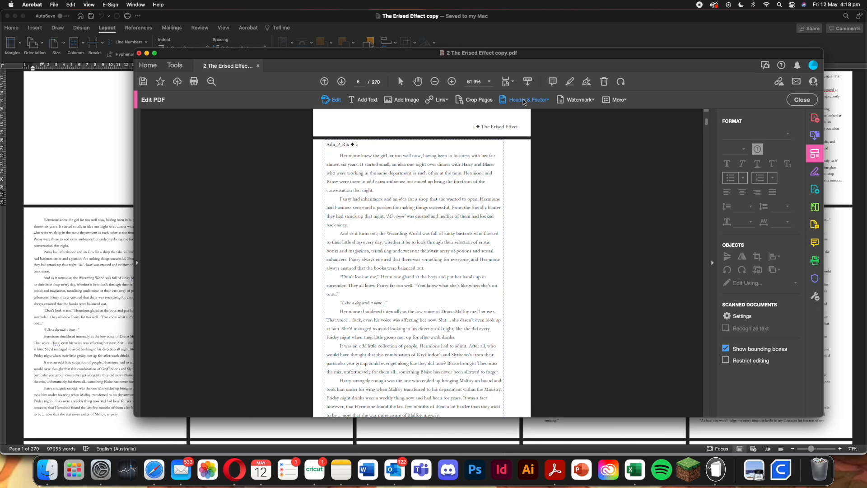
scroll(446, 206, "up", 2)
scroll(446, 206, "up", 8)
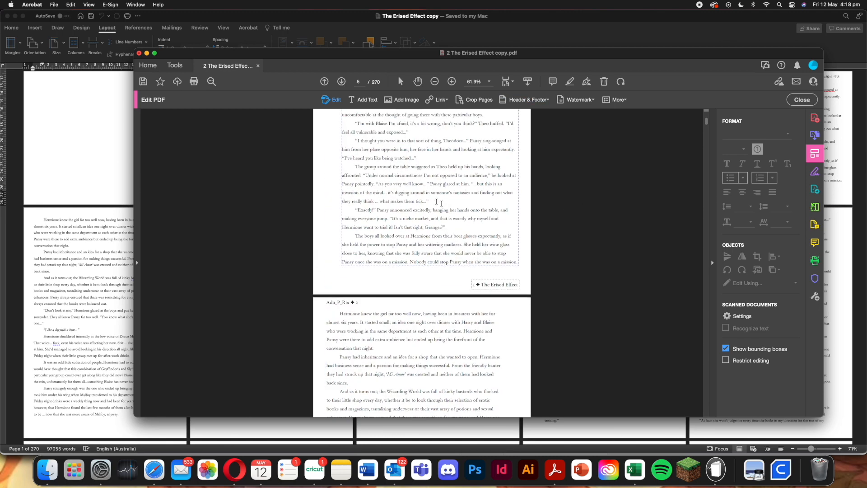
Replace the existing headers and footers with a page number in the center footer, in Athelas at size 14
left_click(527, 100)
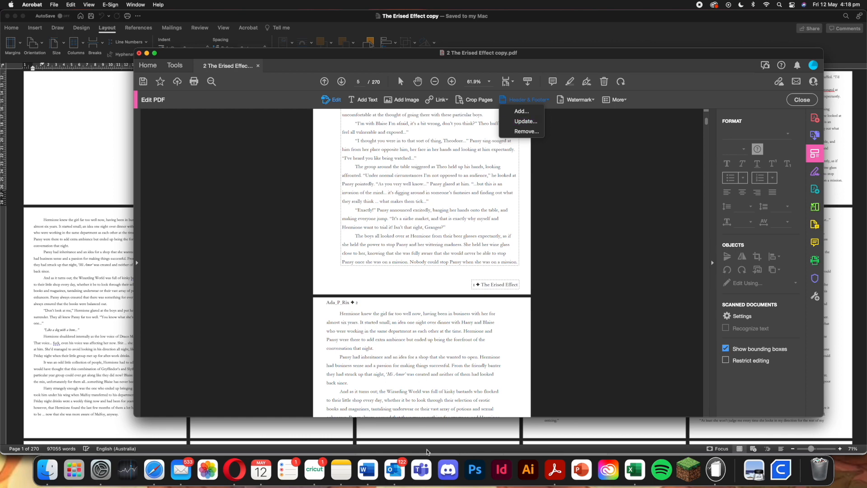
left_click(524, 112)
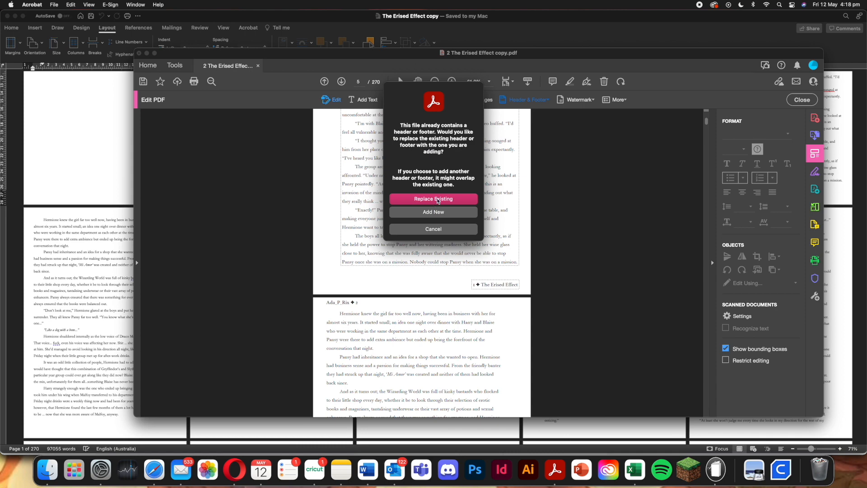
left_click(437, 199)
left_click(354, 222)
left_click(437, 137)
left_click(421, 174)
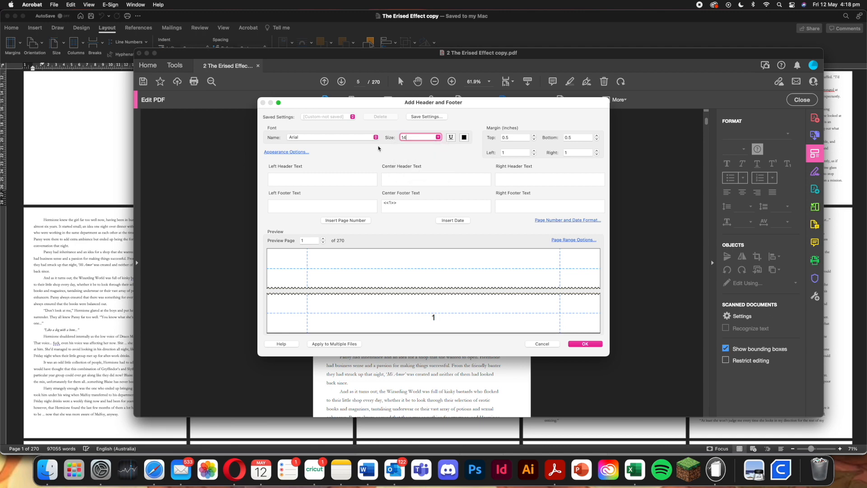
left_click(375, 137)
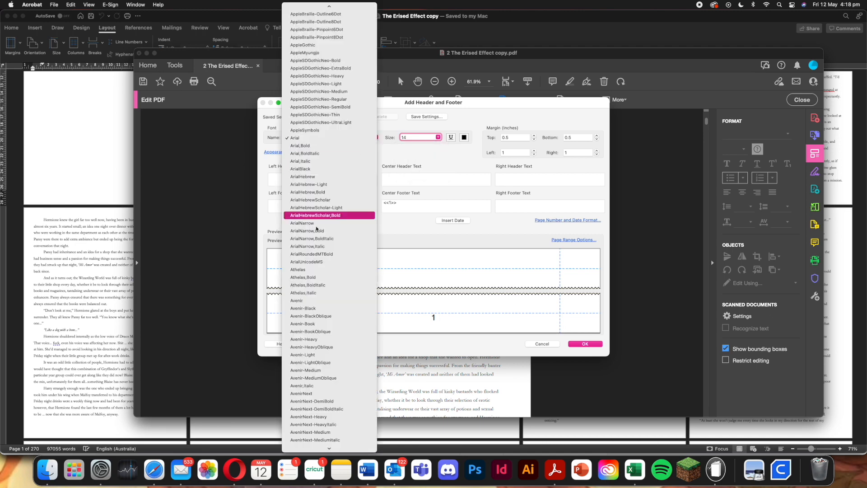
left_click(318, 270)
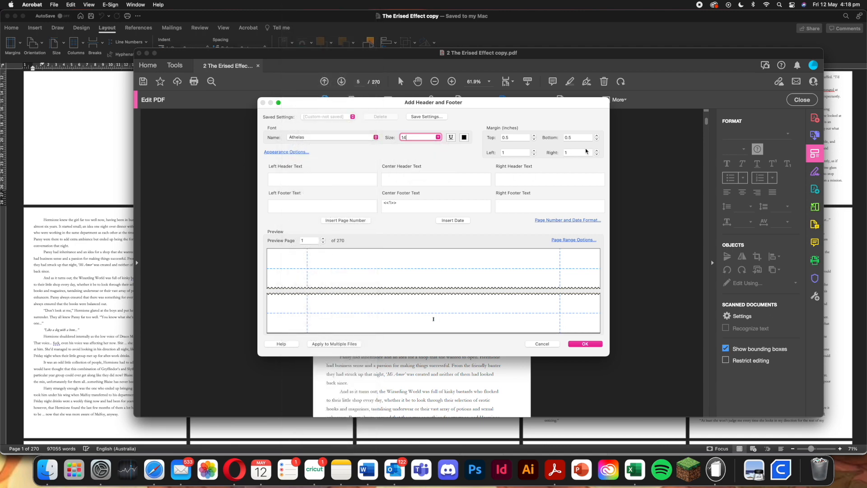
left_click(597, 344)
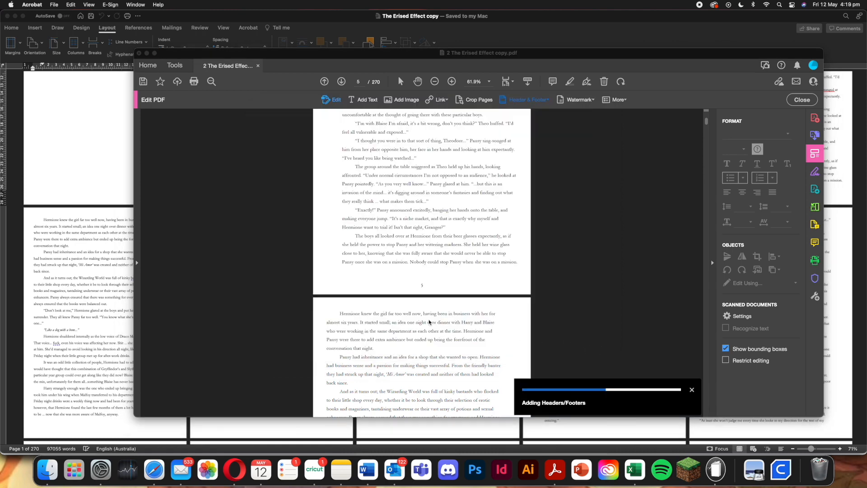
Examine the centered page numbers on the blank, title and front matter pages before chapter one
scroll(469, 242, "up", 8)
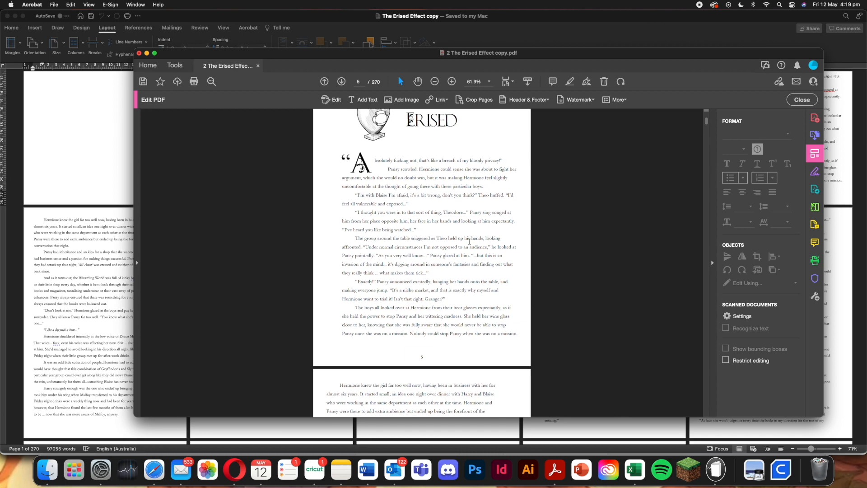
scroll(469, 245, "up", 20)
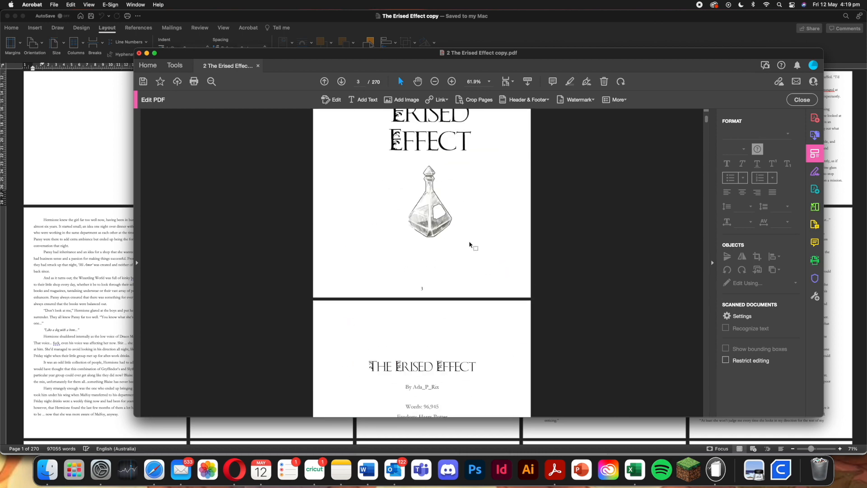
scroll(470, 246, "down", 15)
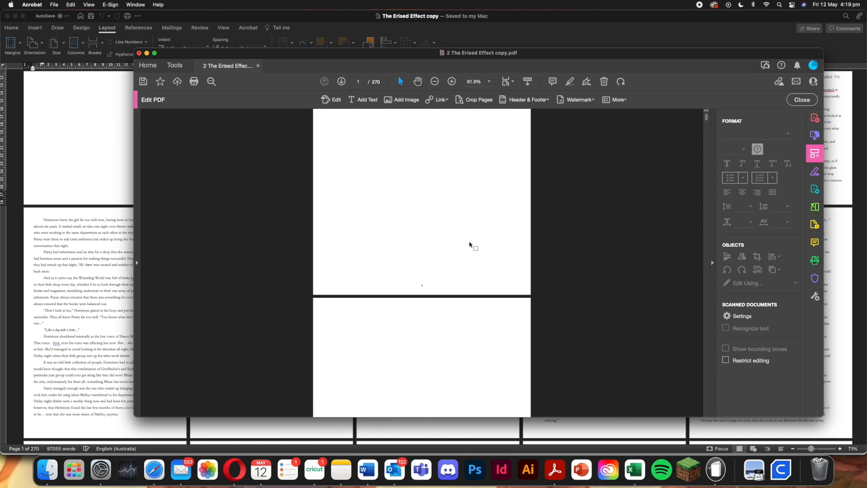
scroll(469, 243, "down", 10)
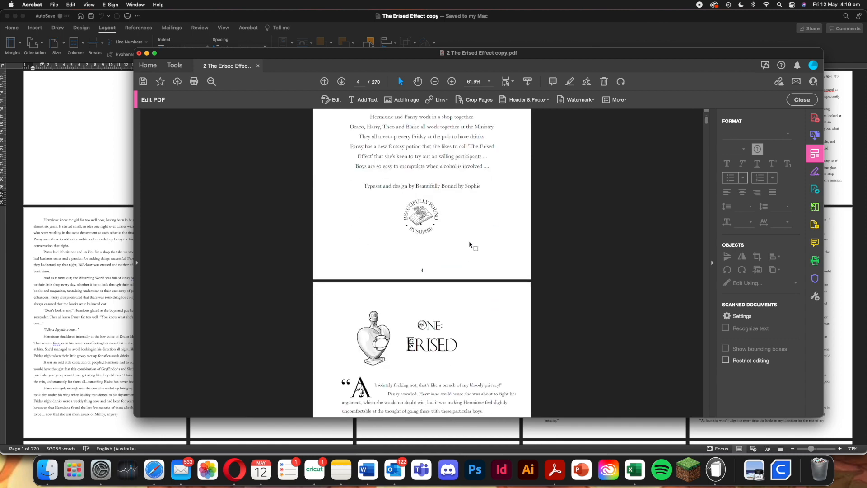
scroll(422, 290, "up", 20)
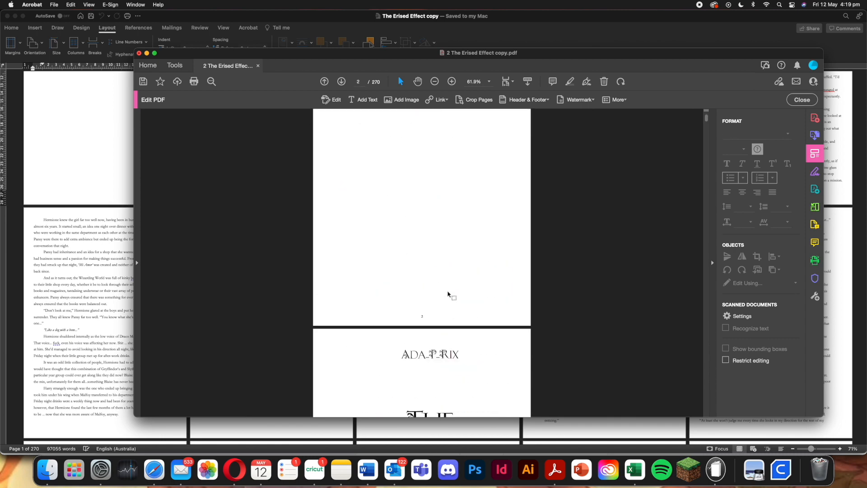
scroll(443, 295, "down", 2)
scroll(444, 293, "down", 15)
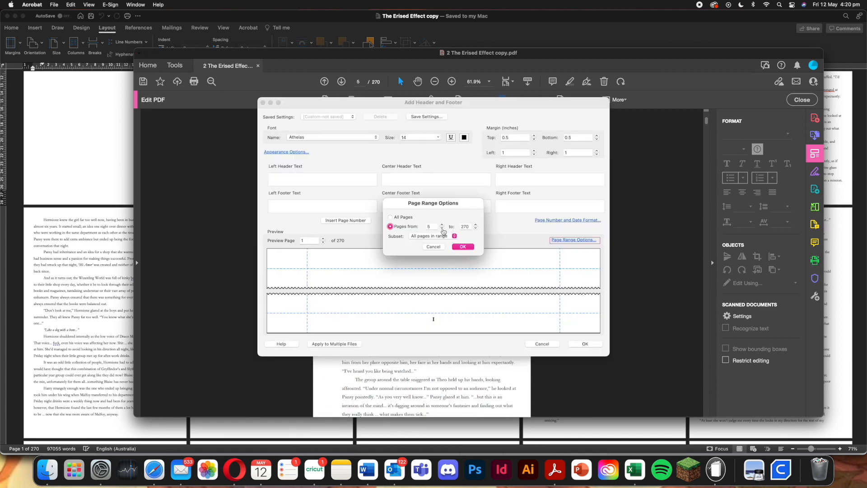
Limit the centered page number to all pages from 5 to 270 and check the numbering from chapter one onward
left_click(456, 247)
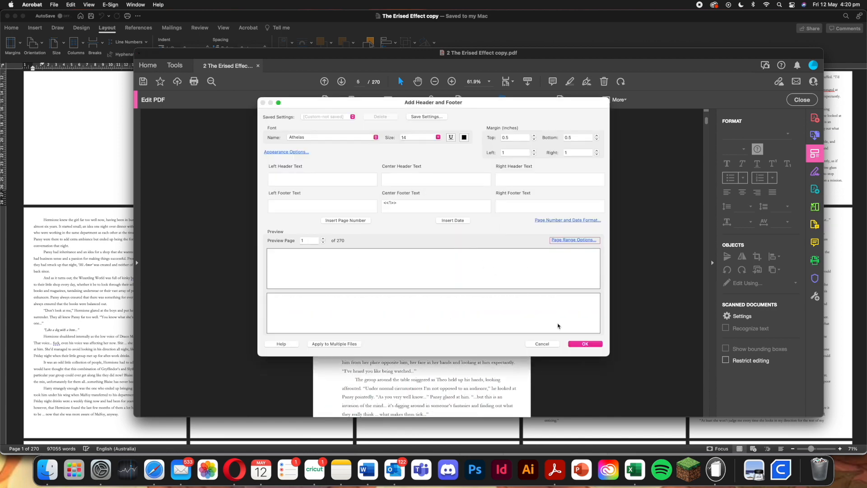
left_click(585, 344)
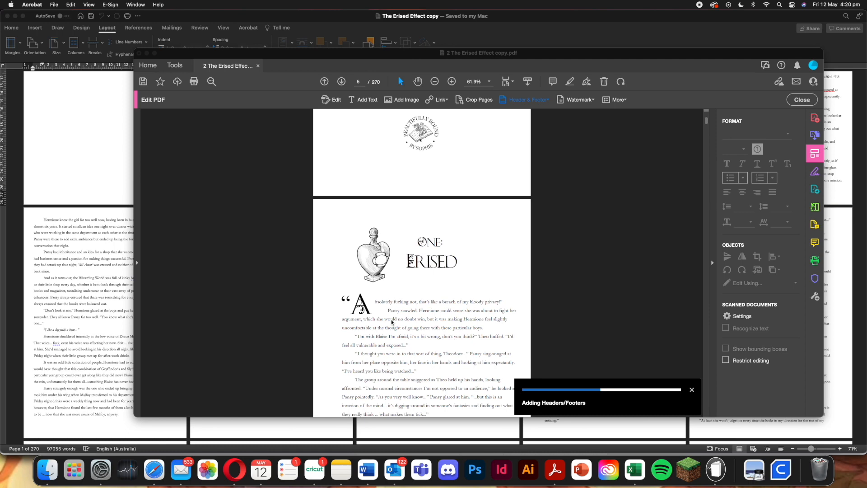
scroll(392, 322, "down", 10)
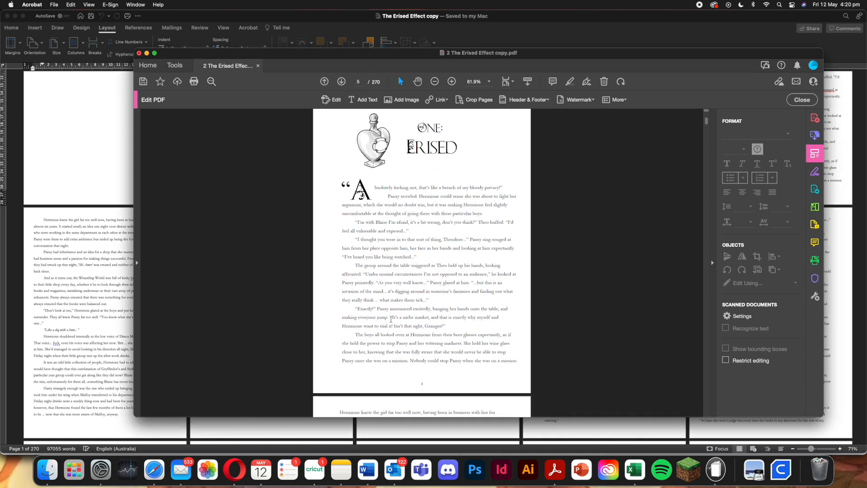
scroll(391, 320, "down", 10)
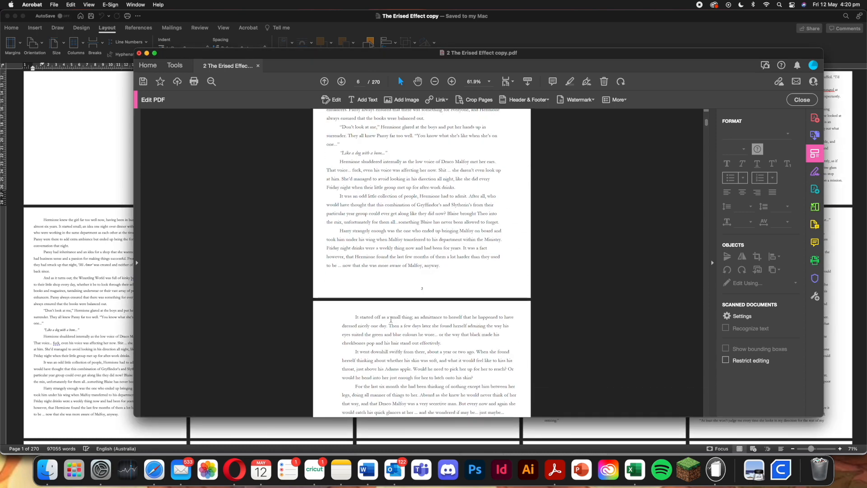
scroll(391, 322, "down", 15)
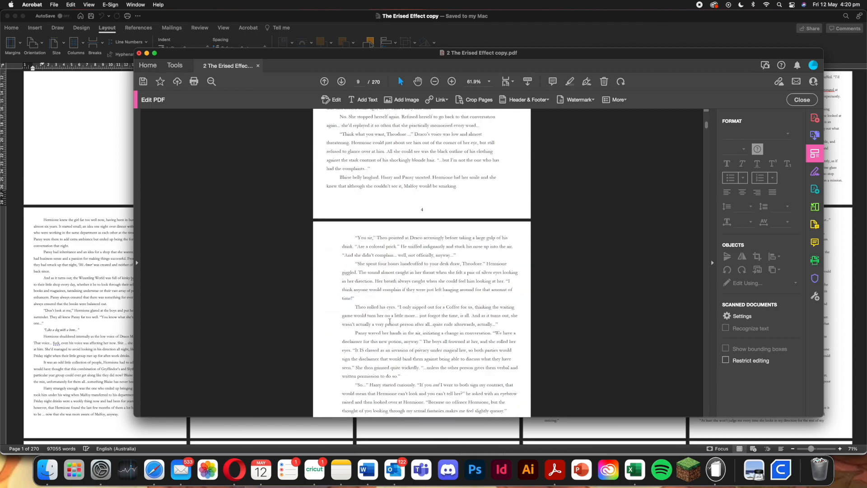
scroll(389, 324, "down", 20)
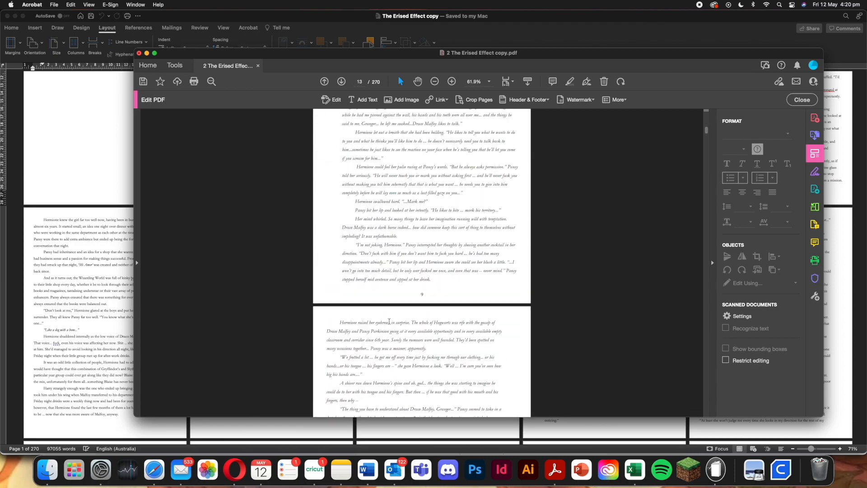
scroll(458, 282, "down", 8)
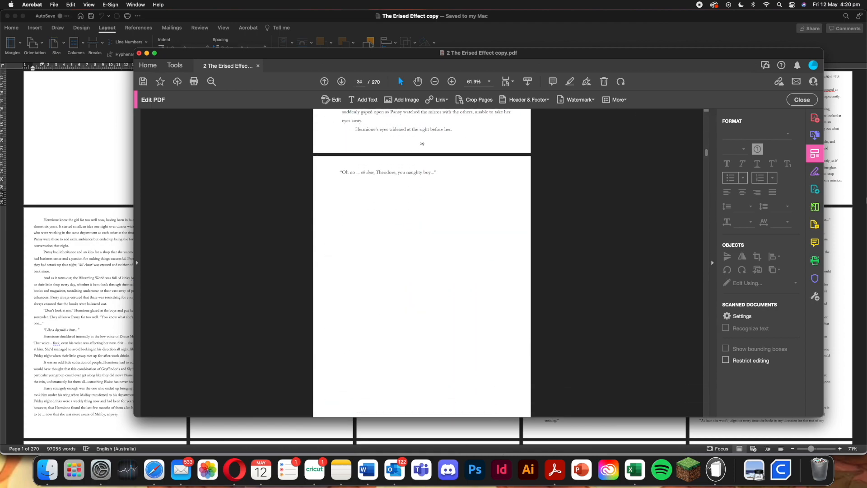
Find the full-page illustration on page 126 in the page thumbnail overview and open that page
left_click_drag(707, 156, 707, 179)
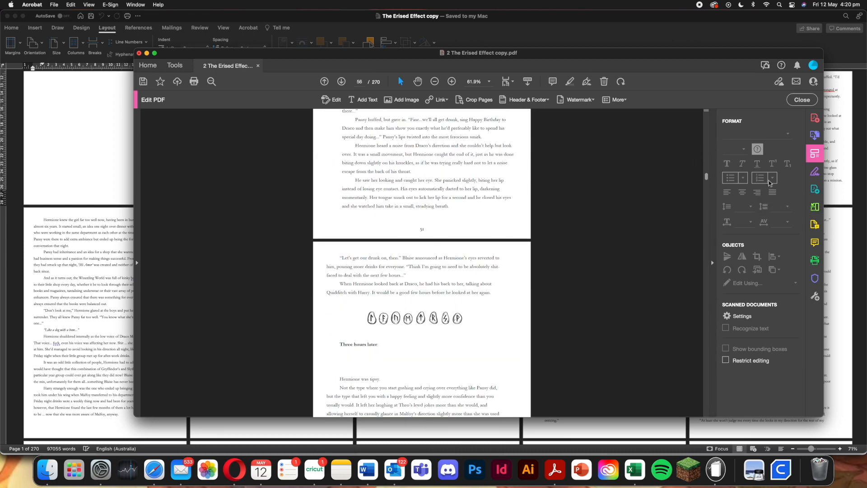
left_click(815, 209)
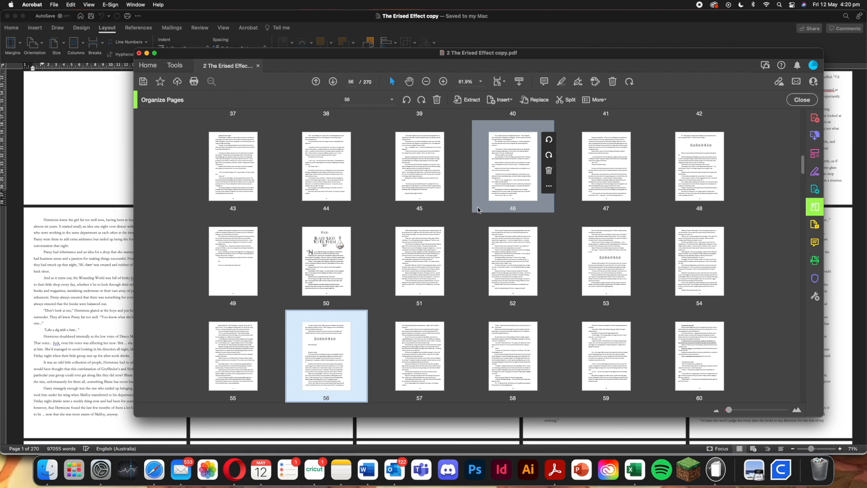
scroll(478, 209, "down", 15)
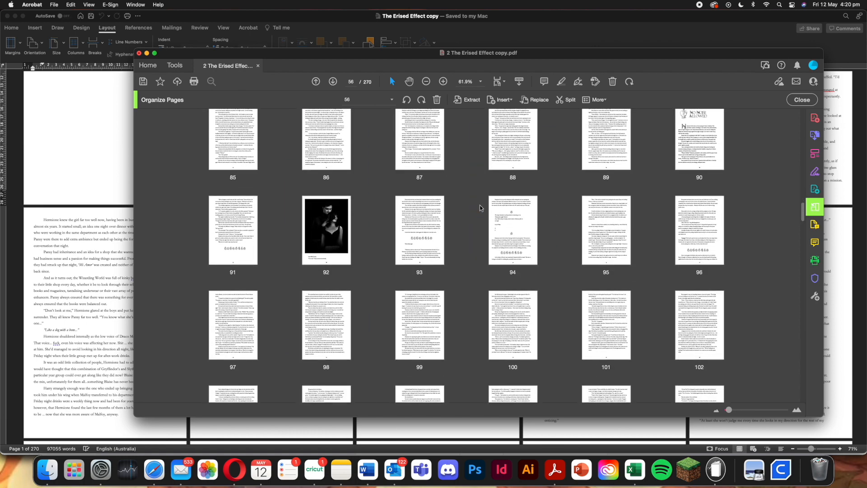
scroll(480, 205, "down", 3)
scroll(450, 258, "down", 10)
scroll(450, 258, "down", 1)
scroll(450, 258, "up", 2)
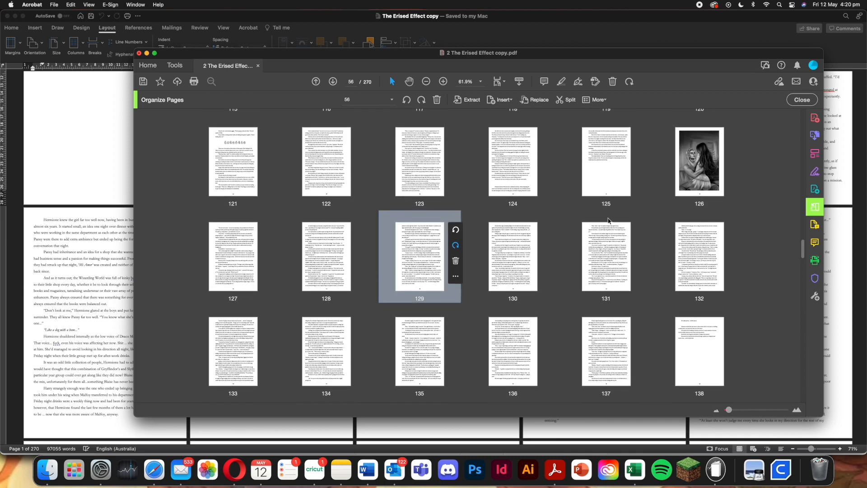
double_click(703, 158)
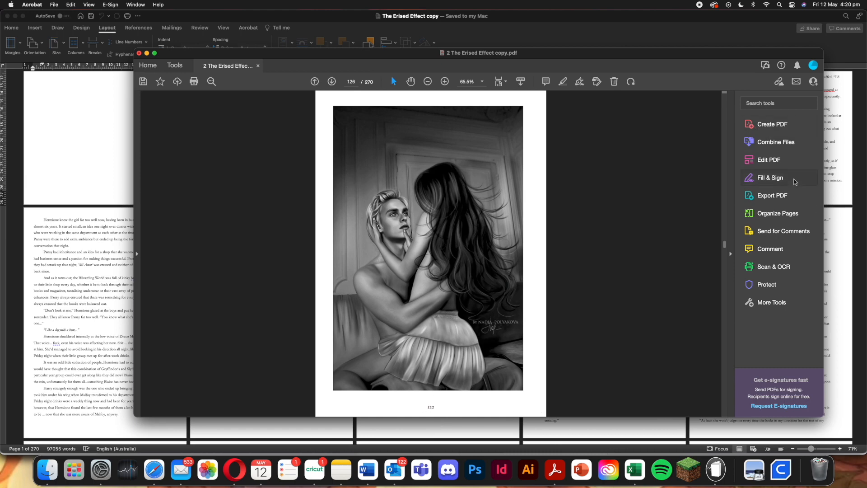
Delete the centered page number below the illustration on page 126 and finish editing the PDF
left_click(788, 164)
left_click(424, 403)
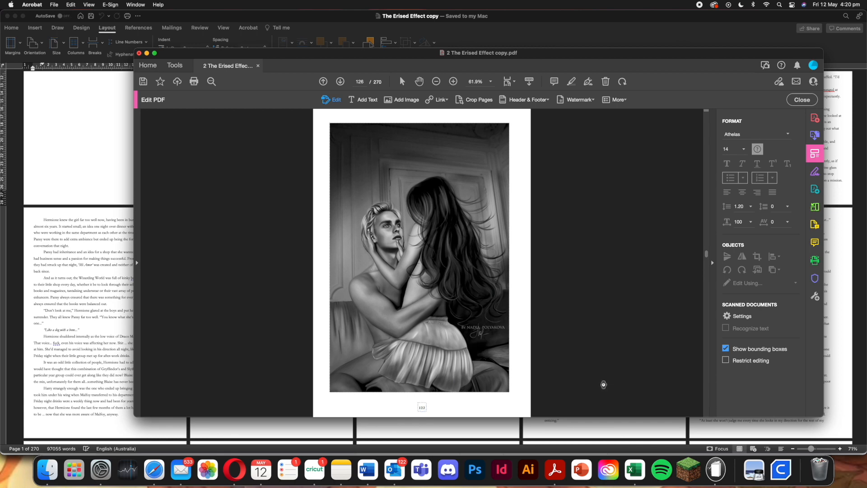
left_click(809, 98)
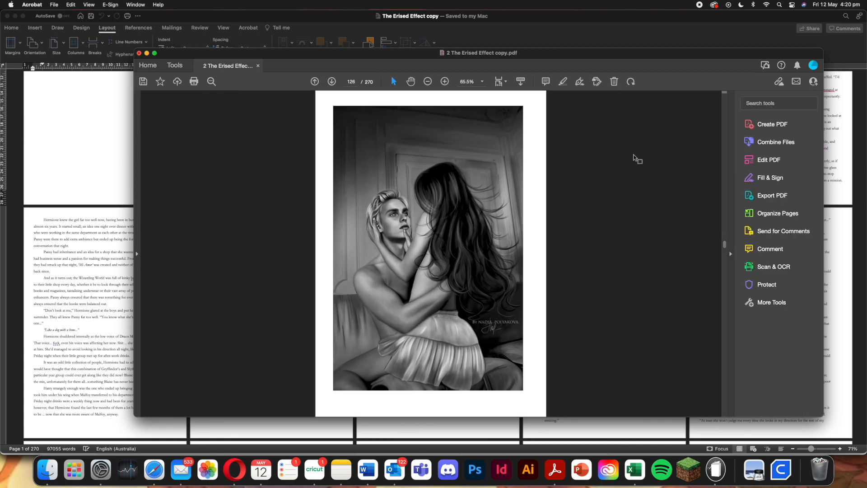
Check the page numbering directly before and after the illustration page and on the pages that follow it
scroll(465, 232, "up", 2)
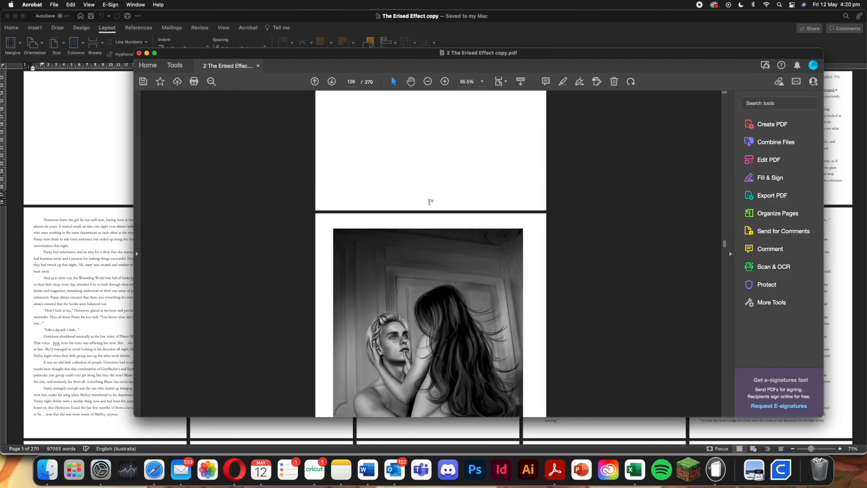
scroll(492, 233, "down", 10)
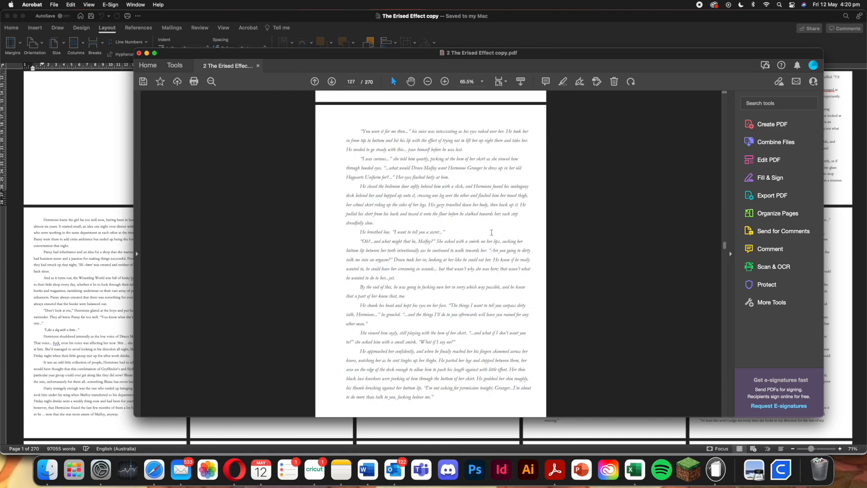
scroll(489, 383, "up", 5)
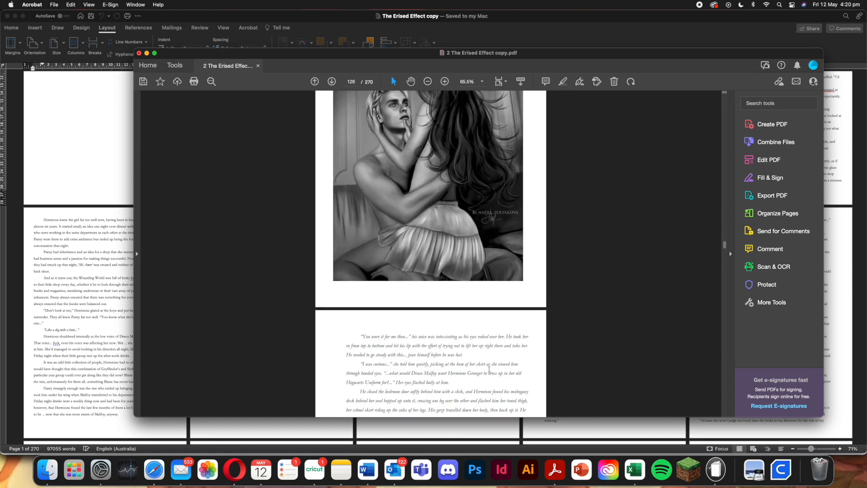
scroll(490, 369, "up", 3)
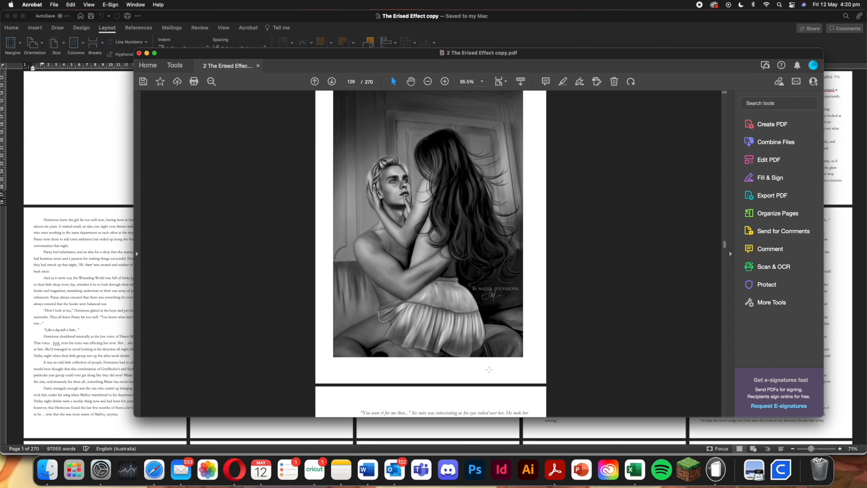
scroll(489, 370, "up", 1)
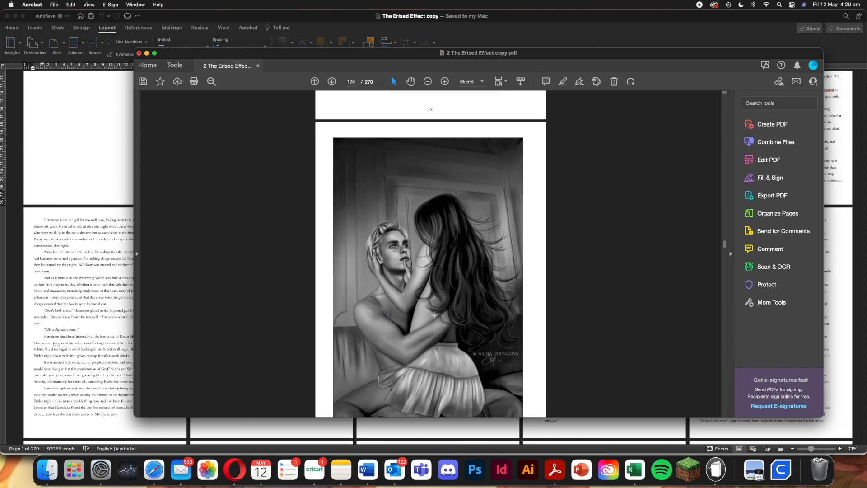
scroll(435, 315, "down", 15)
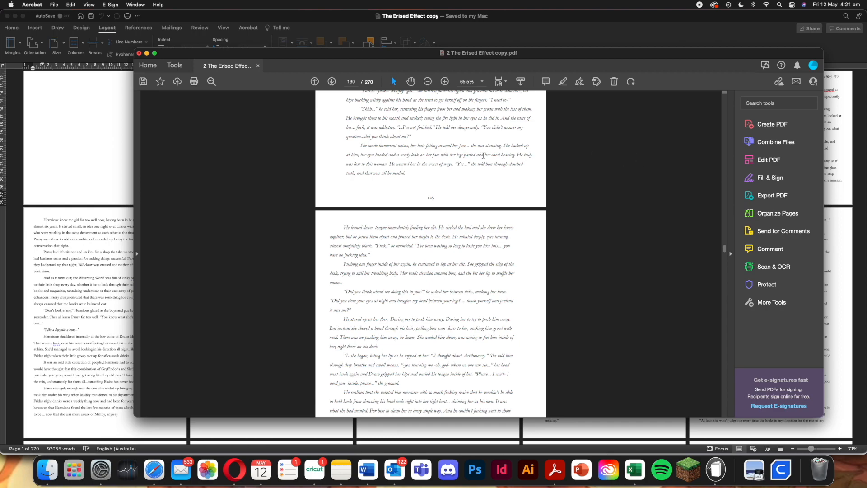
scroll(483, 156, "down", 20)
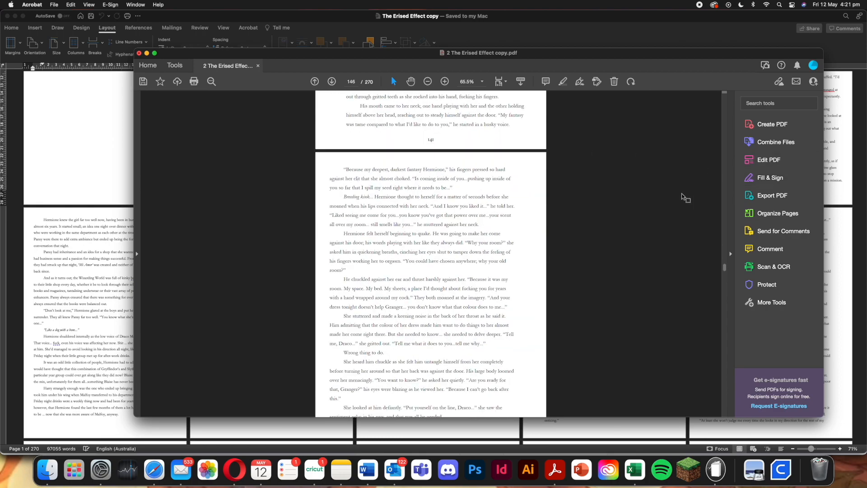
Examine the centered page numbers on the END page and the blank pages after it, up to page 270
left_click_drag(725, 270, 732, 434)
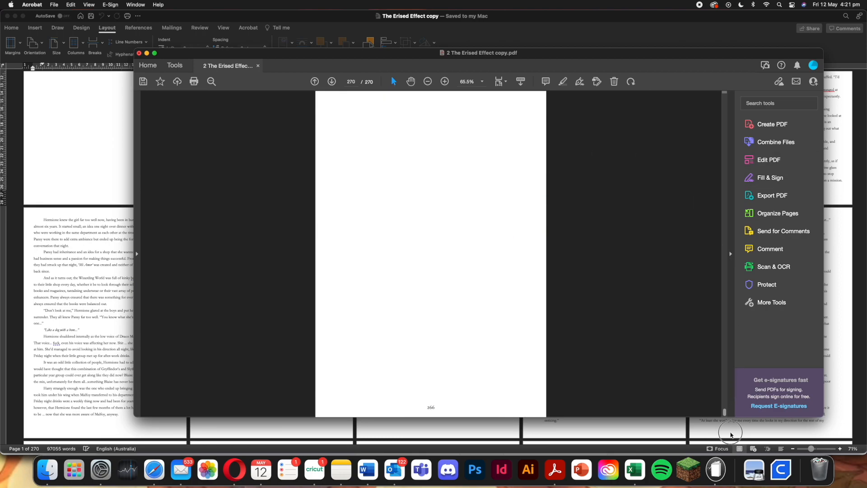
scroll(494, 234, "up", 10)
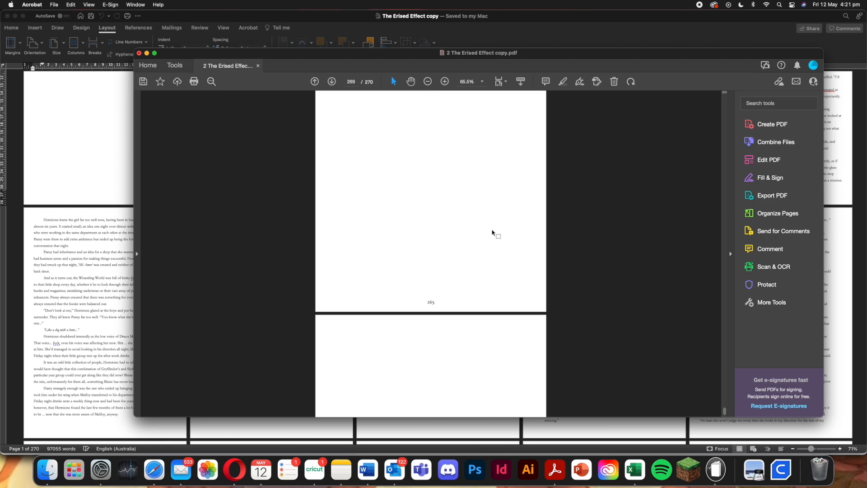
scroll(492, 229, "down", 5)
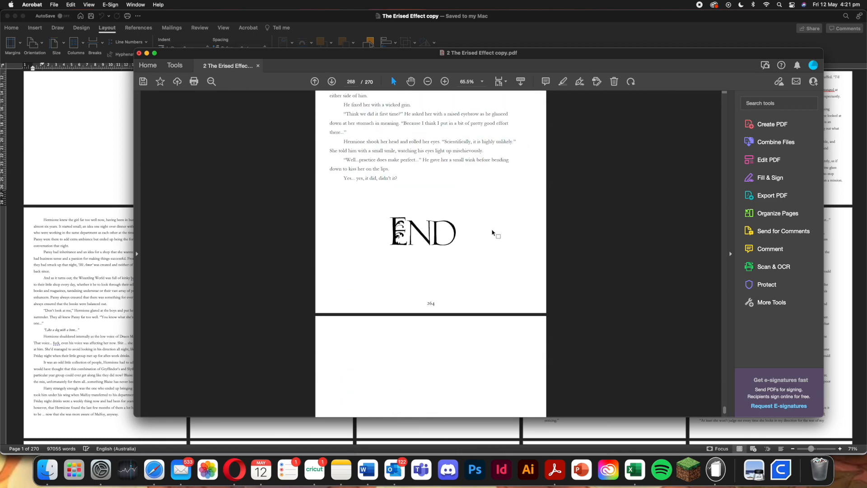
scroll(494, 234, "up", 2)
scroll(492, 232, "down", 15)
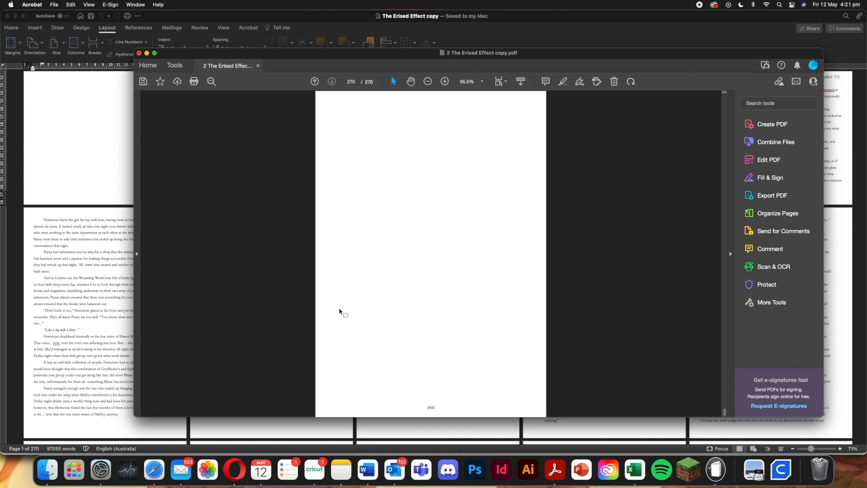
scroll(465, 184, "up", 2)
scroll(467, 184, "up", 6)
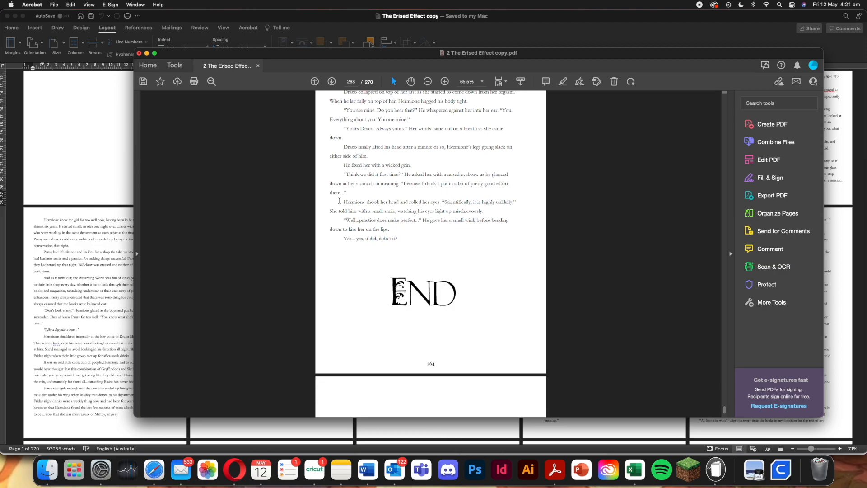
Review the centered page numbers back through the book to the title page and the first pages of chapter one
scroll(425, 228, "up", 20)
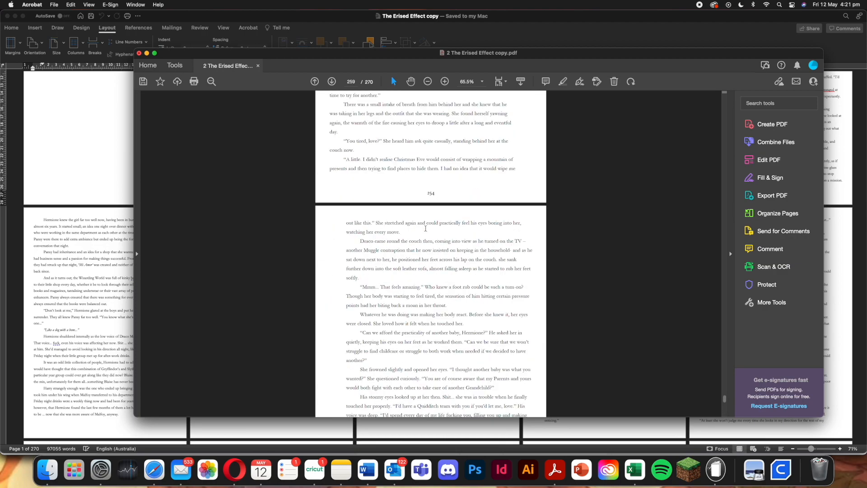
scroll(426, 228, "up", 20)
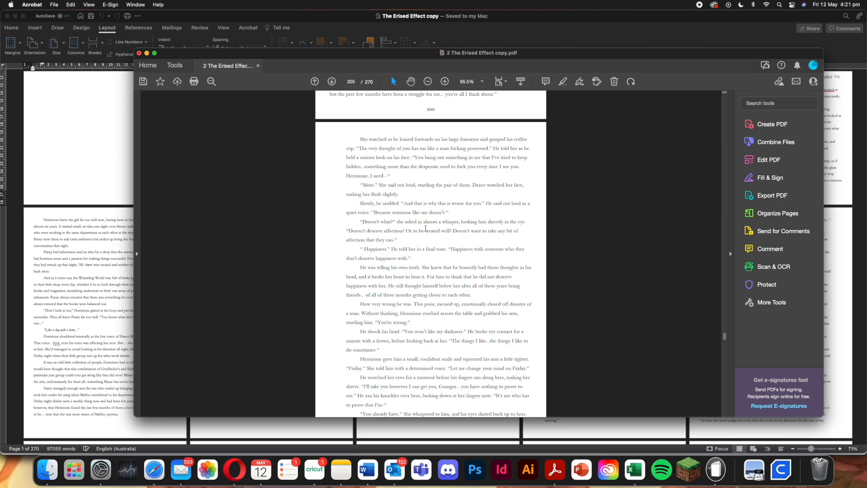
scroll(425, 228, "up", 20)
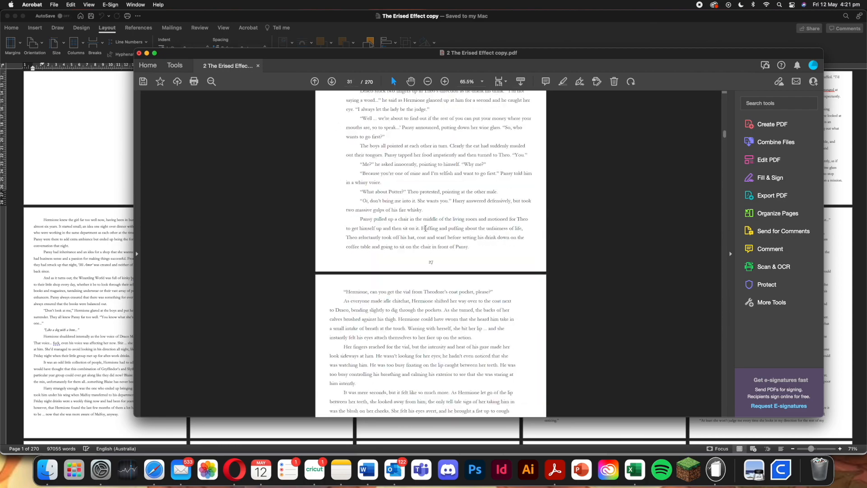
scroll(425, 231, "down", 15)
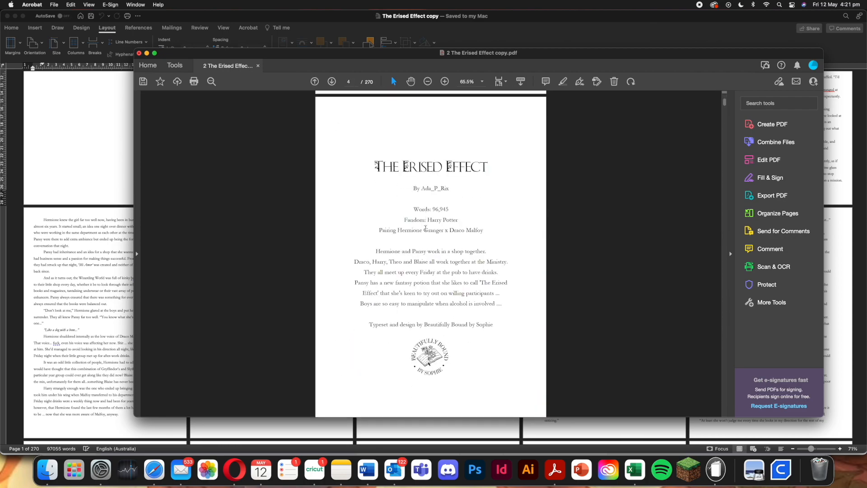
scroll(425, 228, "down", 10)
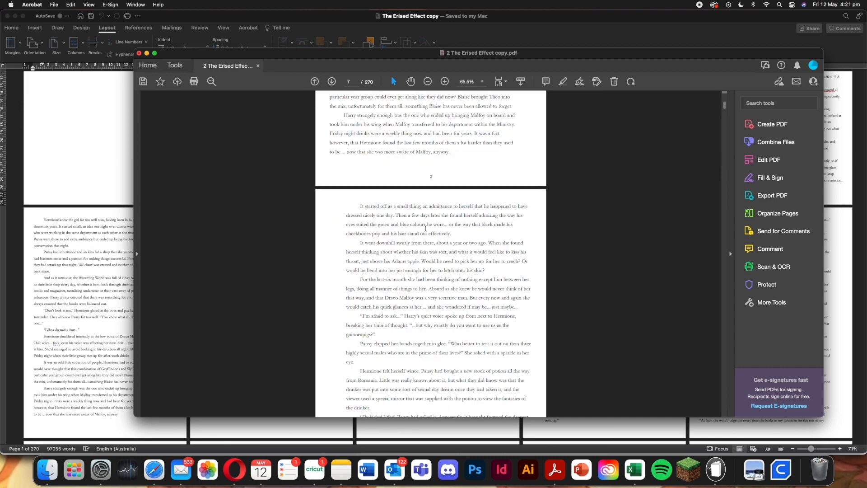
scroll(426, 228, "down", 10)
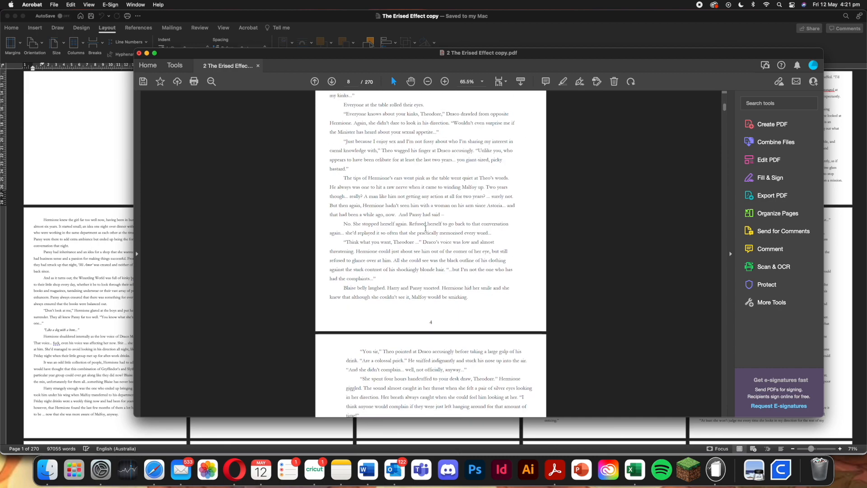
scroll(518, 230, "up", 5)
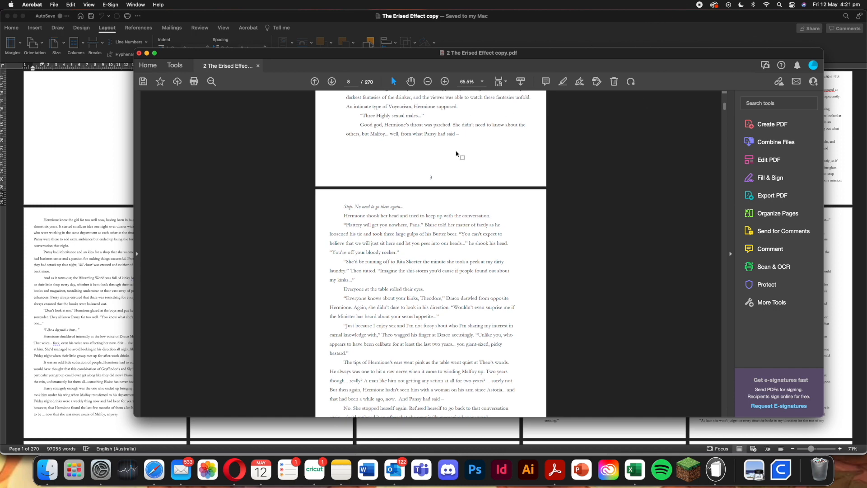
scroll(432, 236, "up", 15)
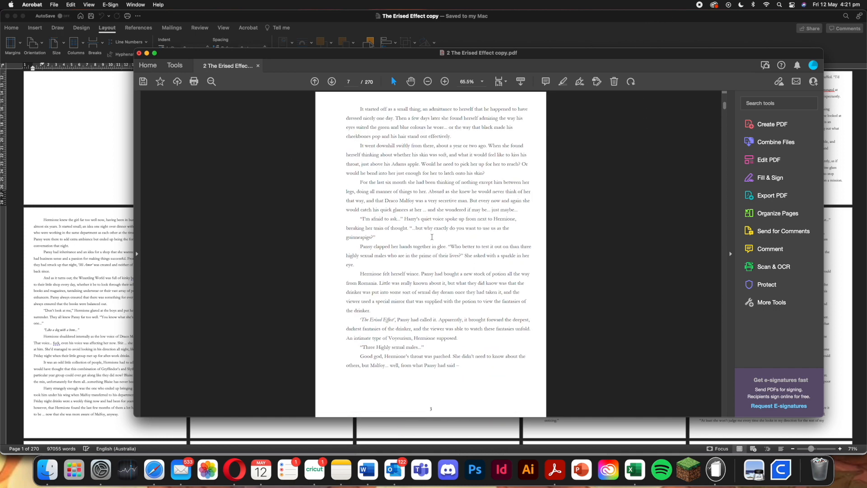
scroll(433, 237, "up", 12)
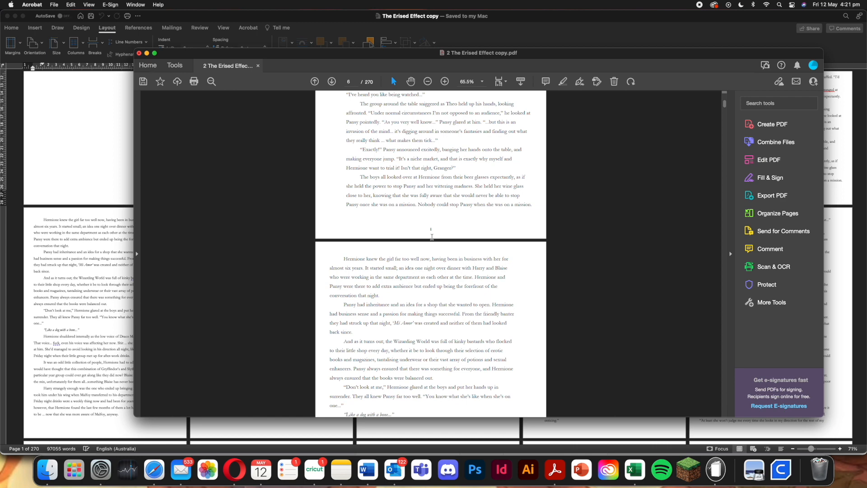